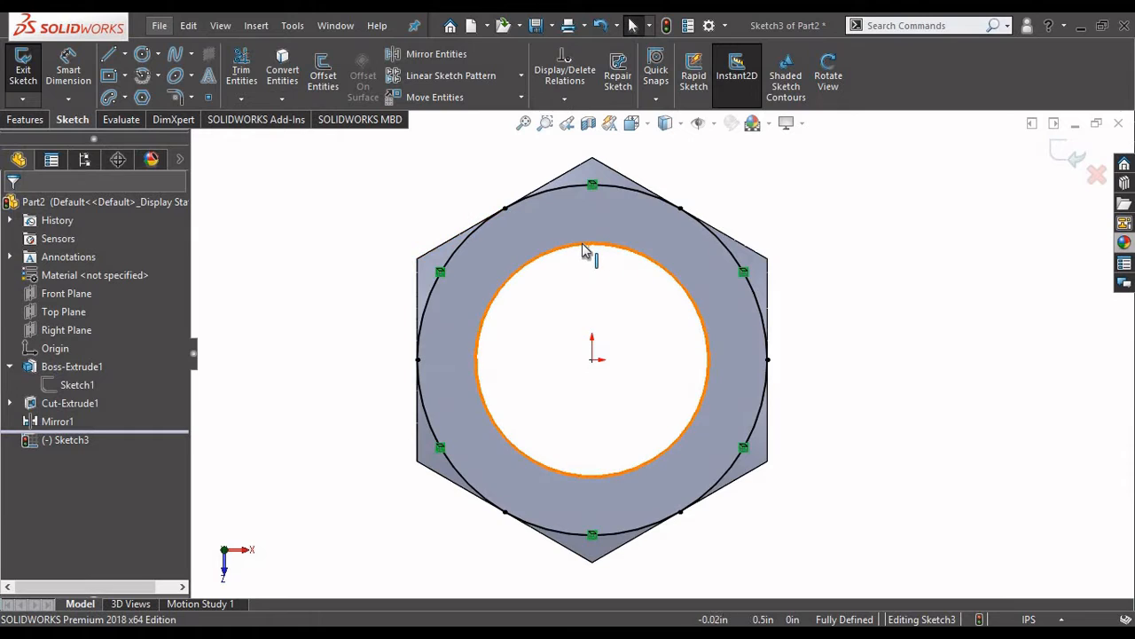
Step: Convert the nut's circular hole edge into the sketch and extrude the resulting ring 0.241 in as a merged boss
{"action": "left_click", "coordinate": [603, 245]}
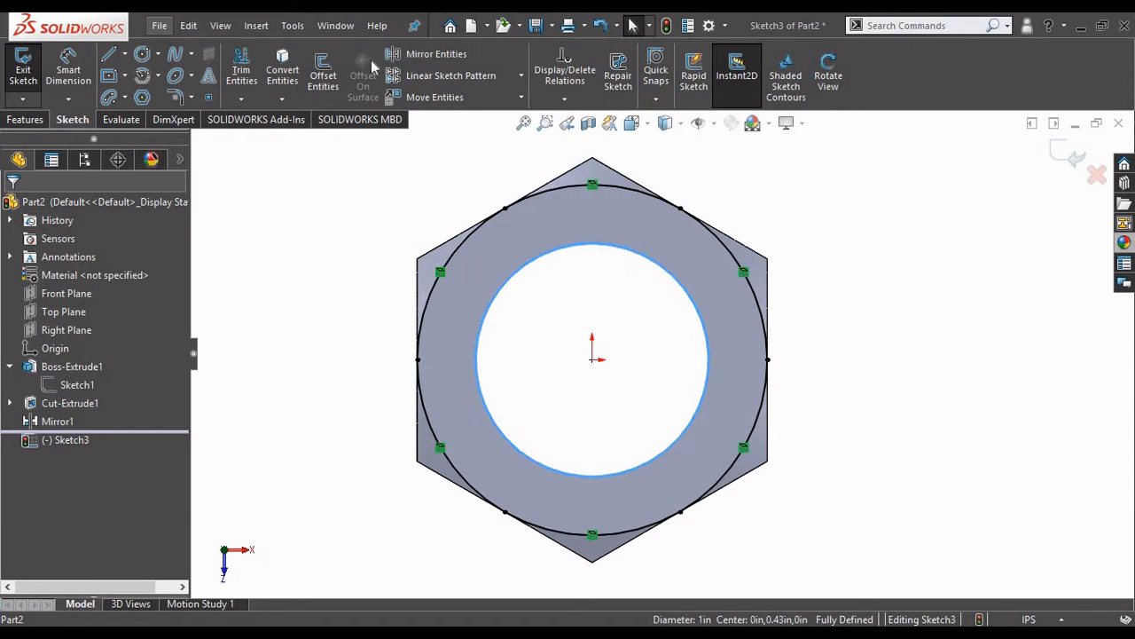
{"action": "left_click", "coordinate": [277, 78]}
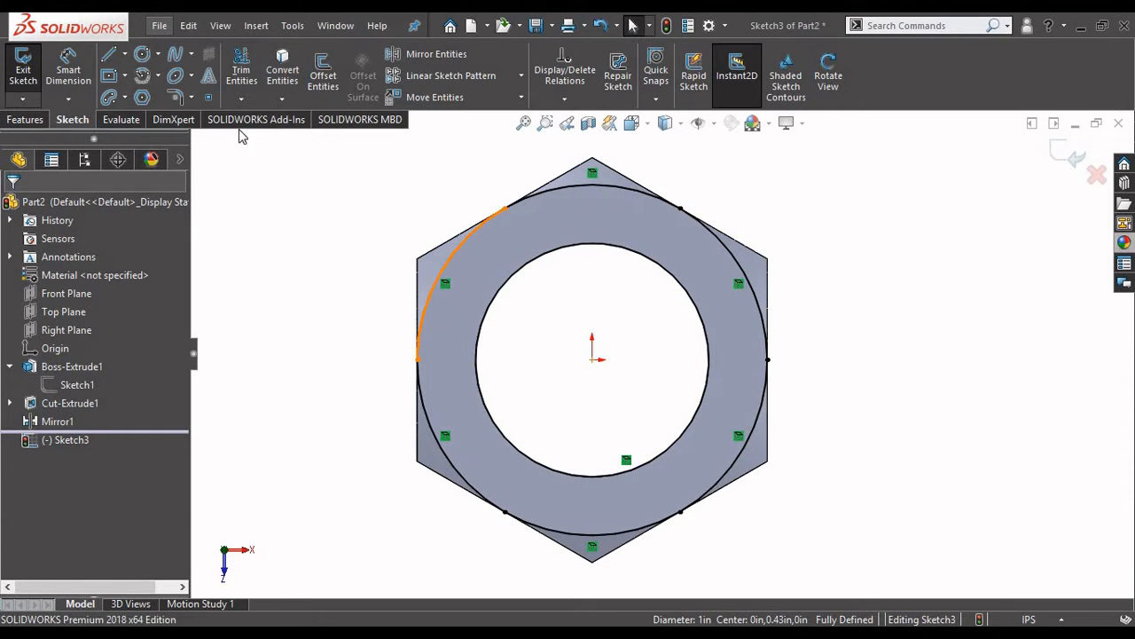
{"action": "left_click", "coordinate": [25, 120]}
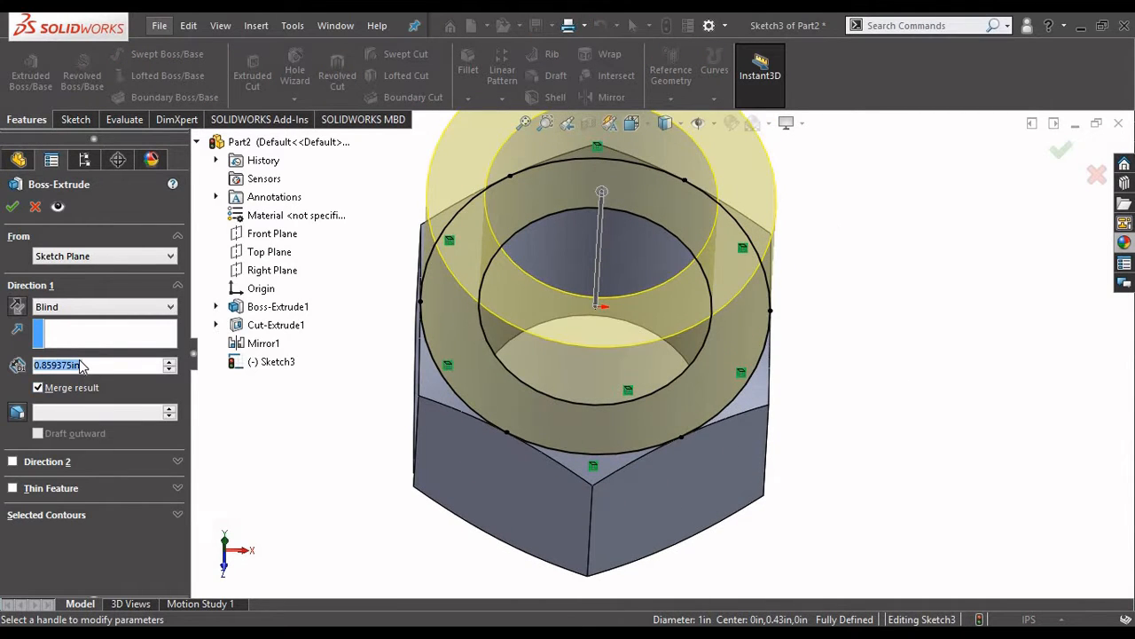
{"action": "type", "text": ".241"}
{"action": "key", "text": "Return"}
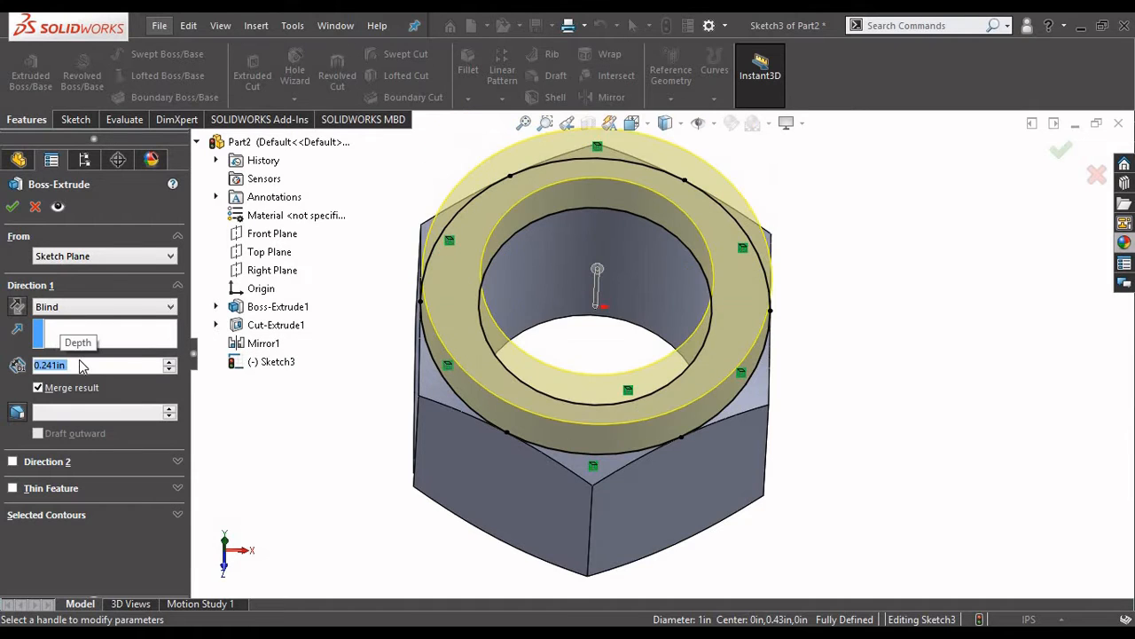
{"action": "scroll", "coordinate": [645, 413], "scroll_direction": "up", "scroll_amount": 1}
{"action": "middle_click_drag", "start_coordinate": [754, 354], "coordinate": [723, 347]}
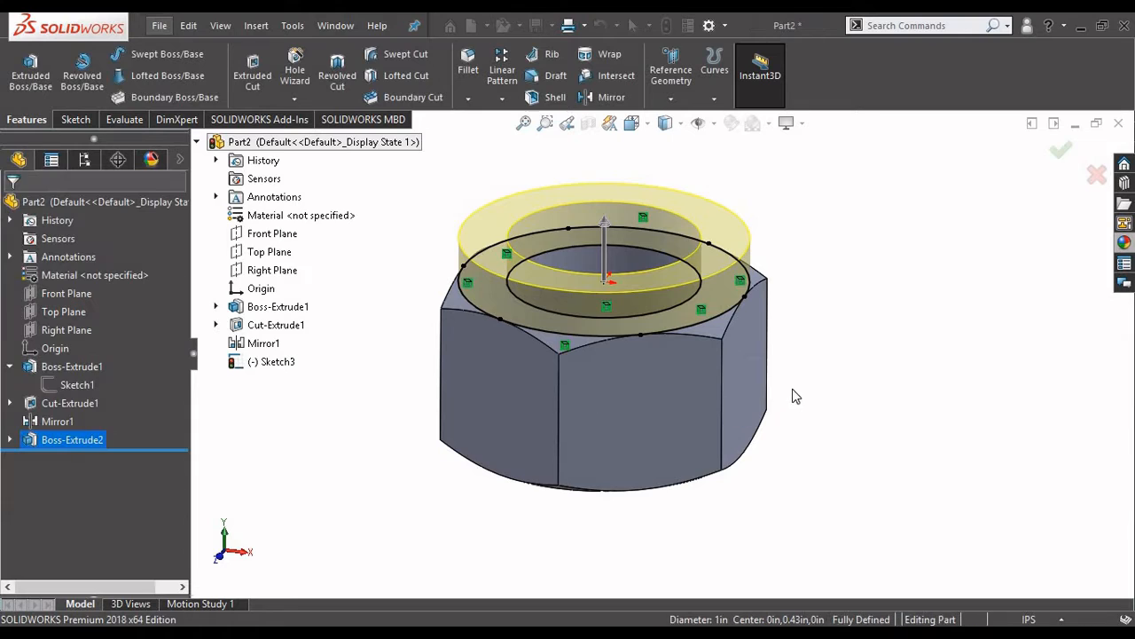
Step: Start a new sketch on the top face of the extruded ring, viewed normal to that face
{"action": "middle_click_drag", "start_coordinate": [828, 398], "coordinate": [783, 305]}
{"action": "right_click", "coordinate": [733, 263]}
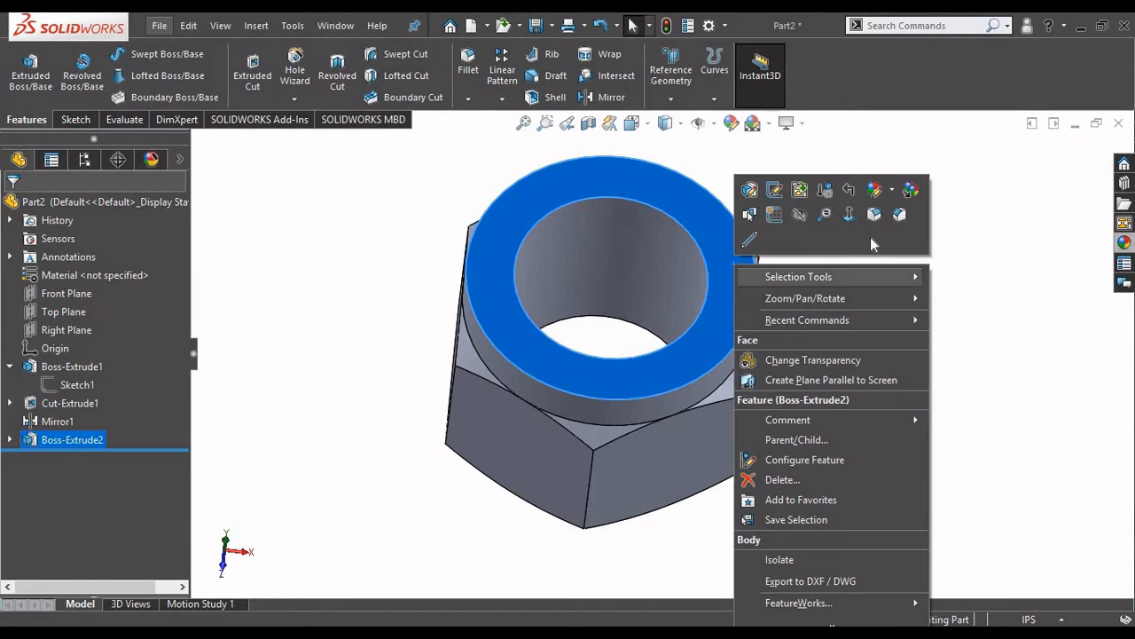
{"action": "left_click", "coordinate": [852, 218]}
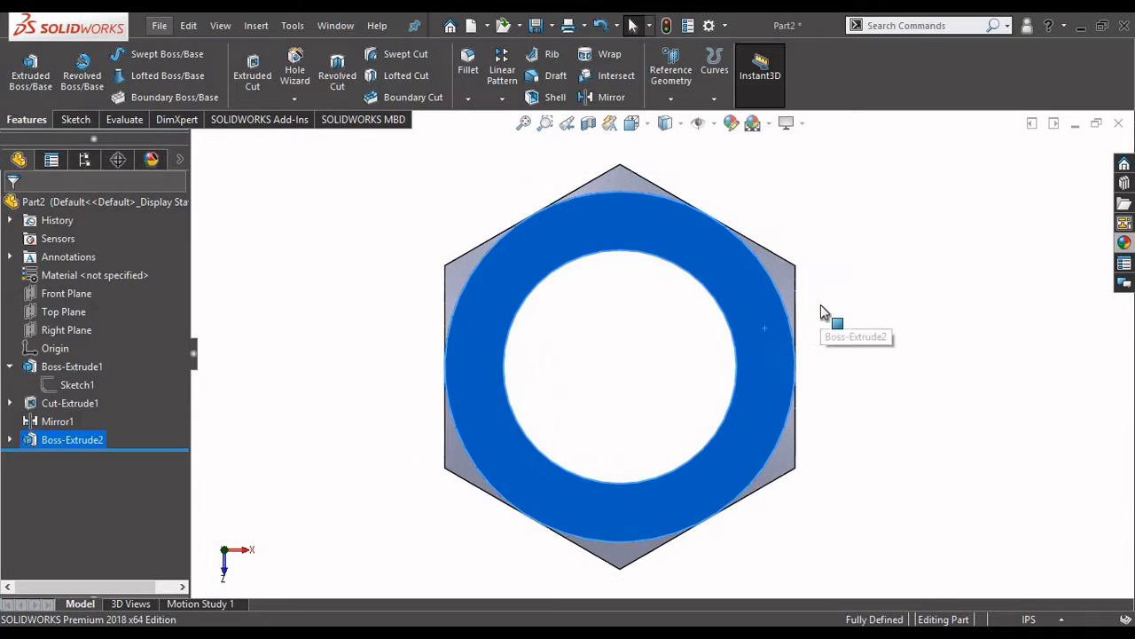
{"action": "left_click", "coordinate": [78, 119]}
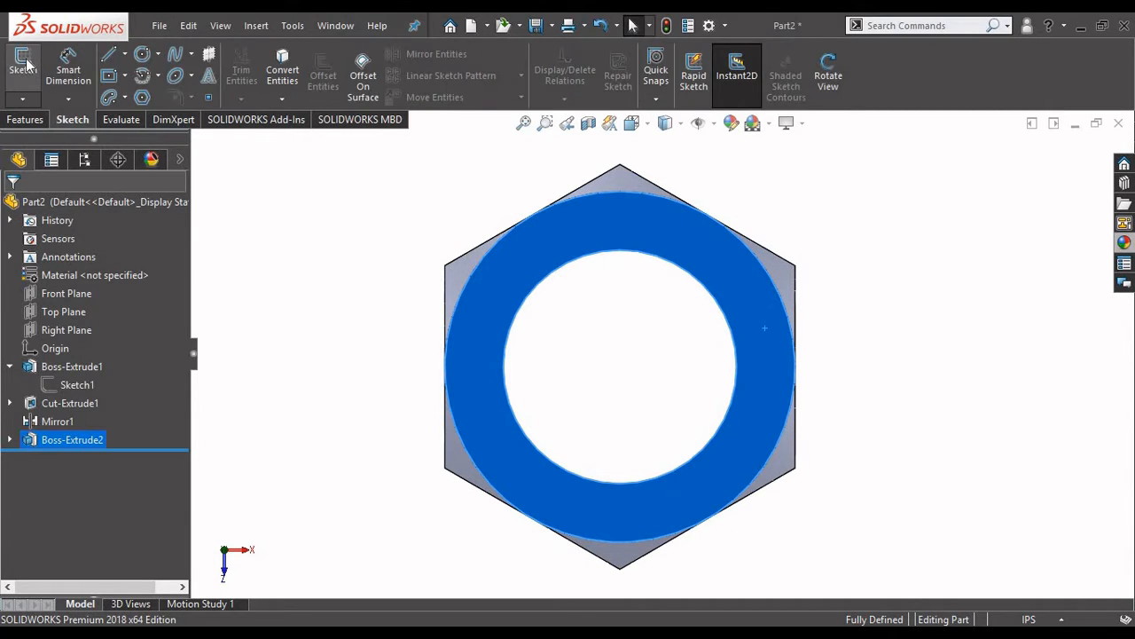
{"action": "left_click", "coordinate": [24, 69]}
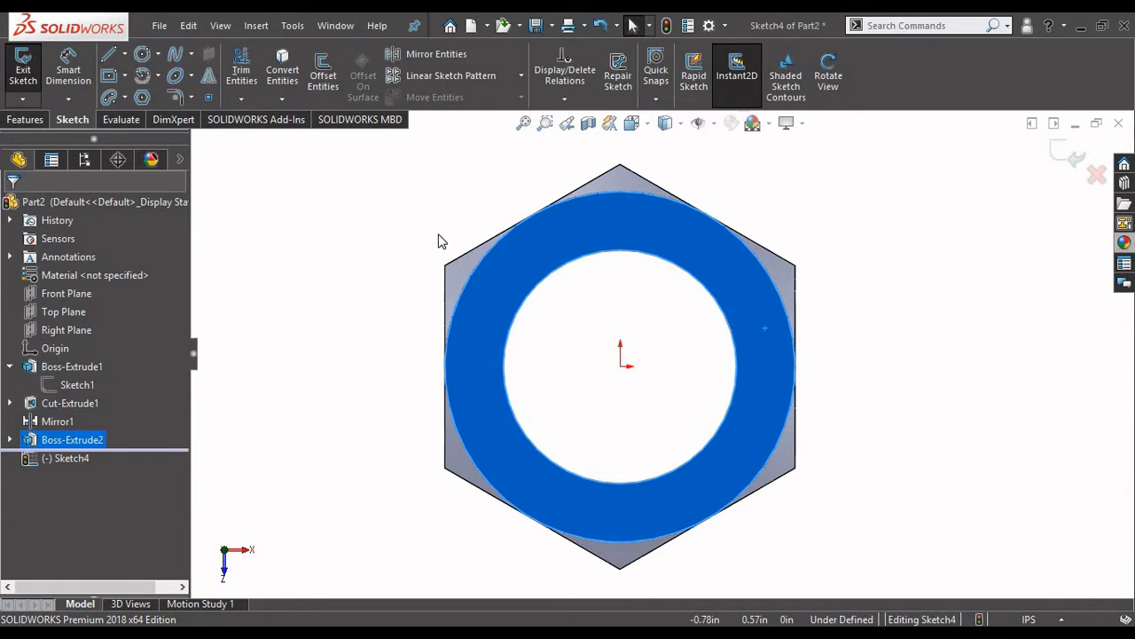
{"action": "left_click", "coordinate": [109, 75]}
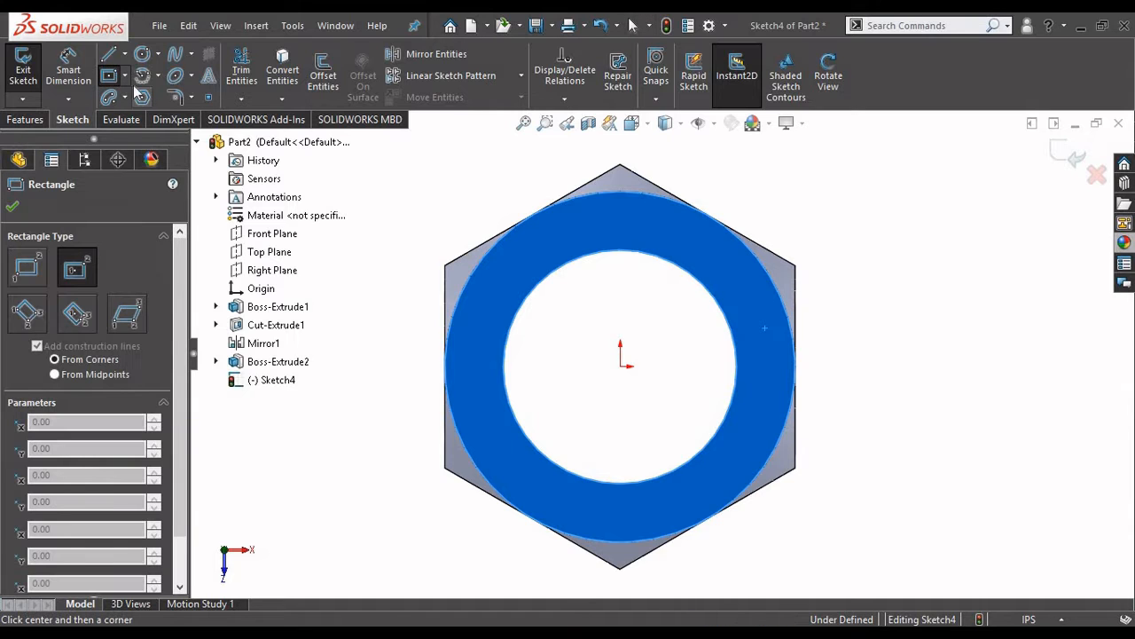
{"action": "left_click", "coordinate": [125, 75]}
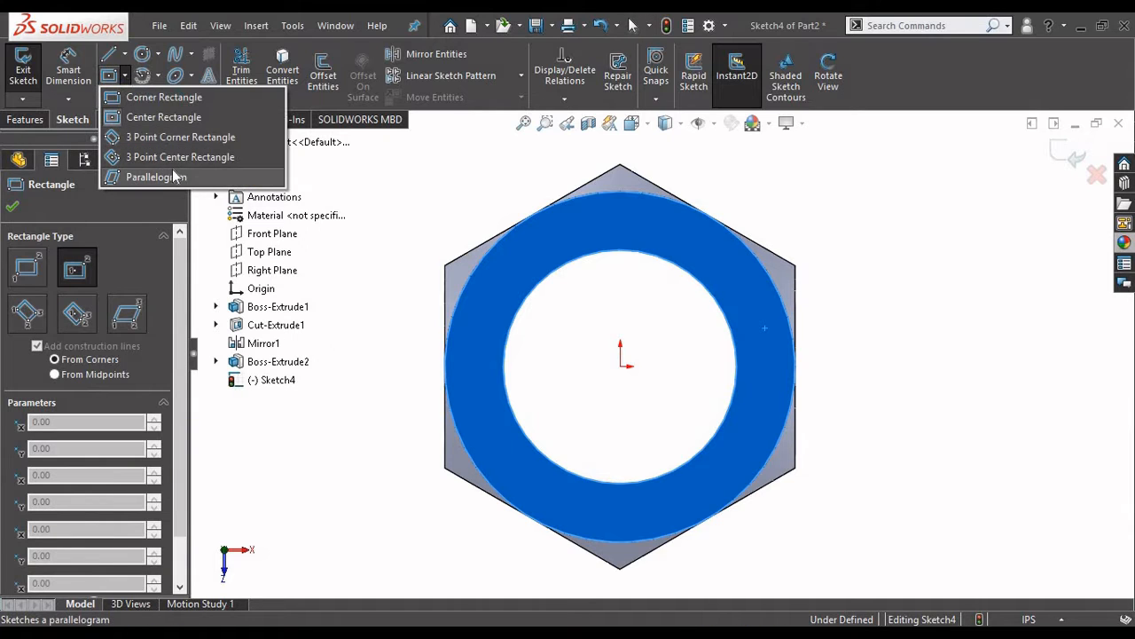
{"action": "left_click", "coordinate": [173, 118]}
{"action": "left_click", "coordinate": [624, 368]}
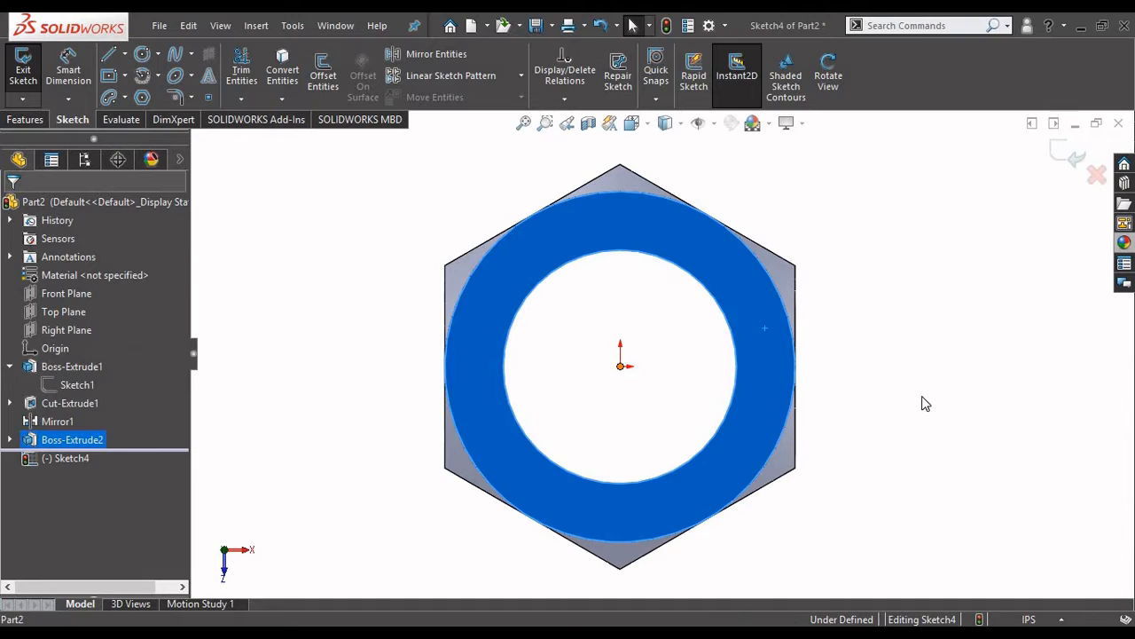
{"action": "left_click", "coordinate": [828, 393]}
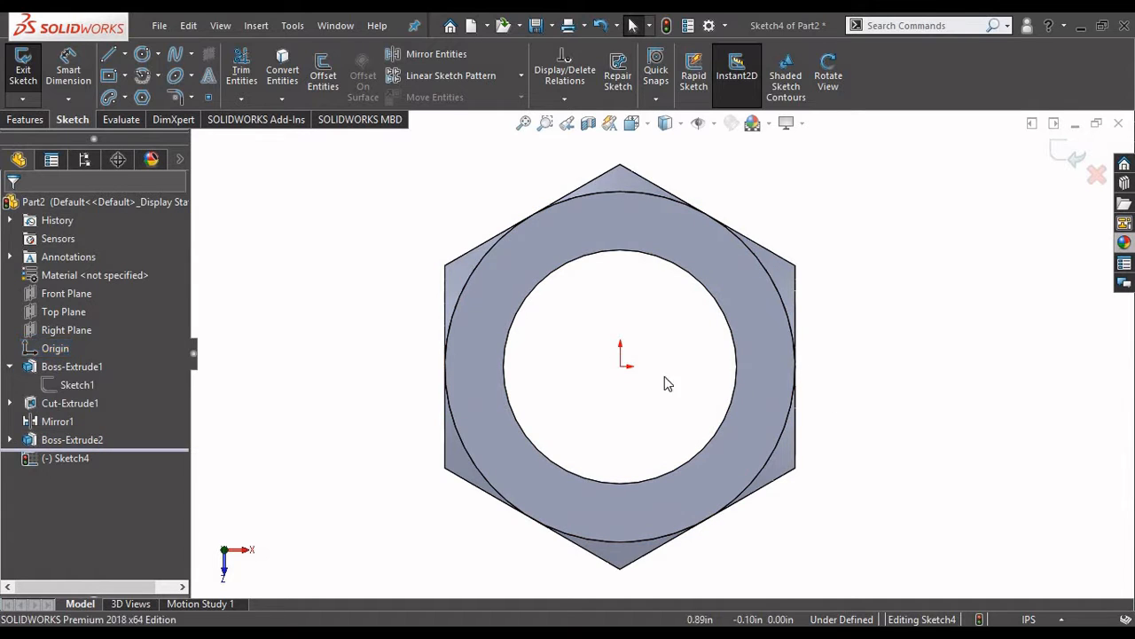
Step: Sketch a center rectangle about 0.29 in high on the origin, extending past both sides of the hex nut
{"action": "left_click", "coordinate": [124, 76]}
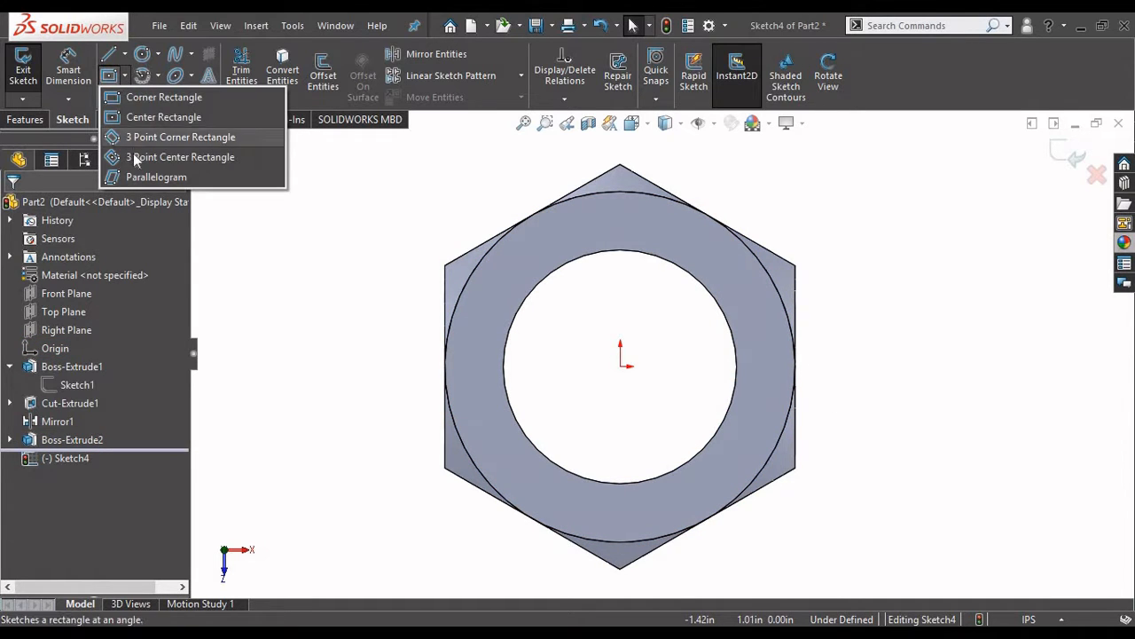
{"action": "left_click", "coordinate": [155, 116]}
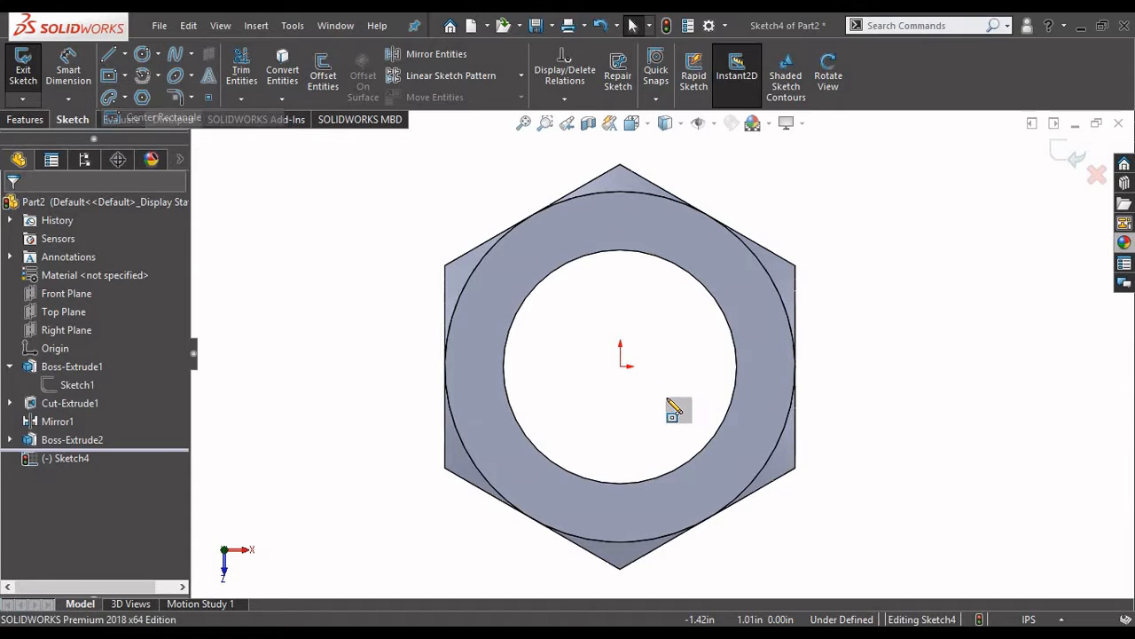
{"action": "left_click", "coordinate": [621, 365]}
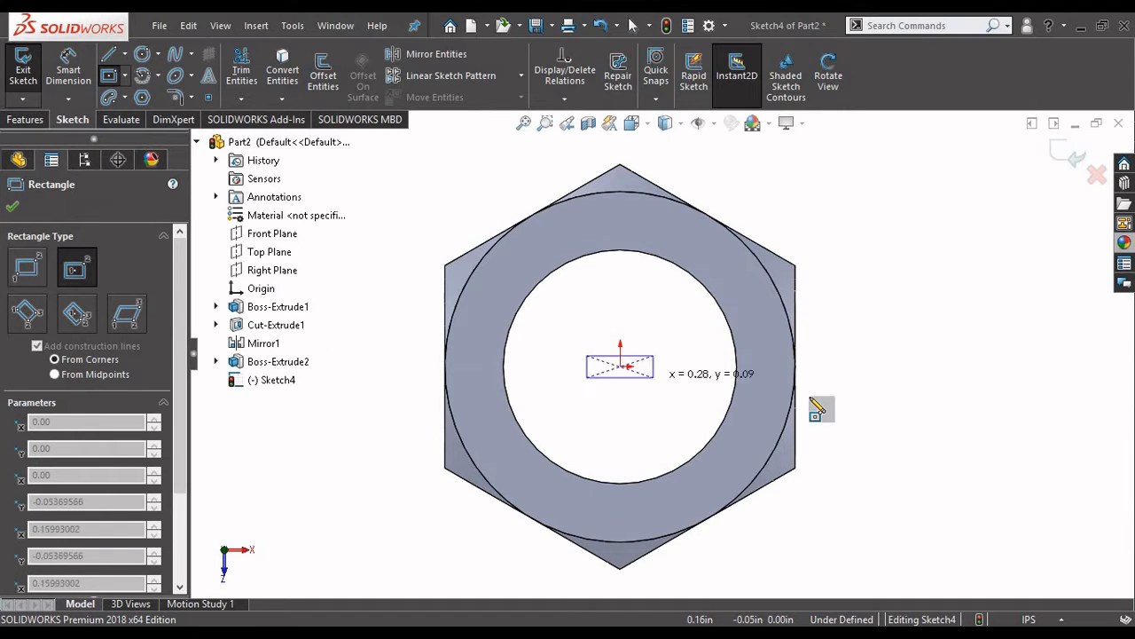
{"action": "left_click", "coordinate": [873, 399]}
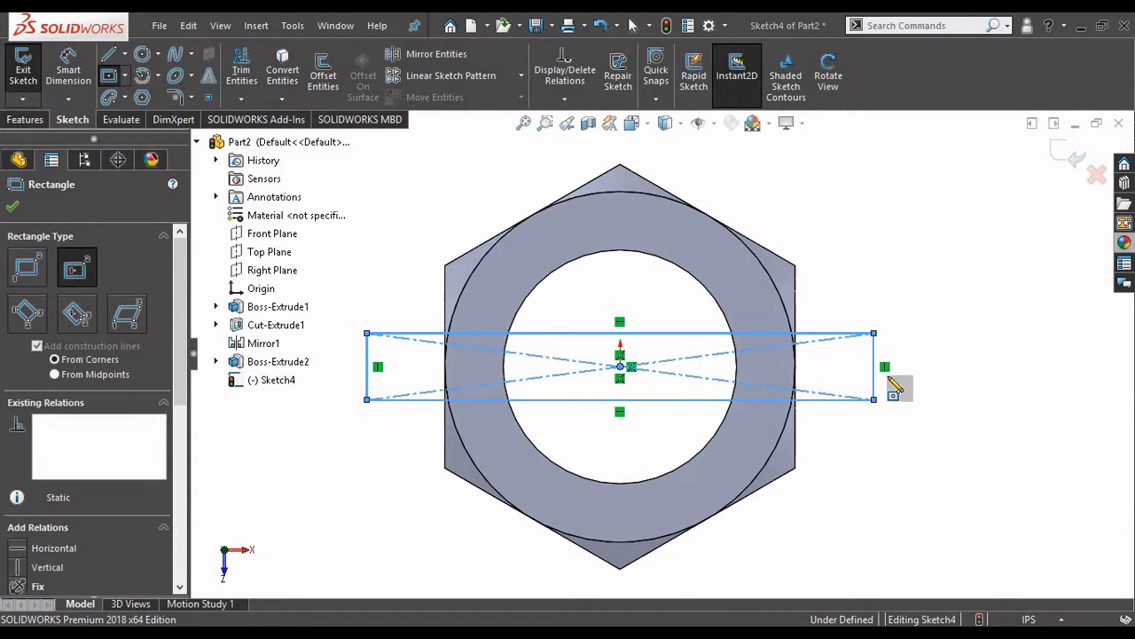
Step: Dimension the rectangle's height to 0.24 in with Smart Dimension and exit the sketch
{"action": "right_click", "coordinate": [905, 284]}
{"action": "left_click", "coordinate": [1066, 228]}
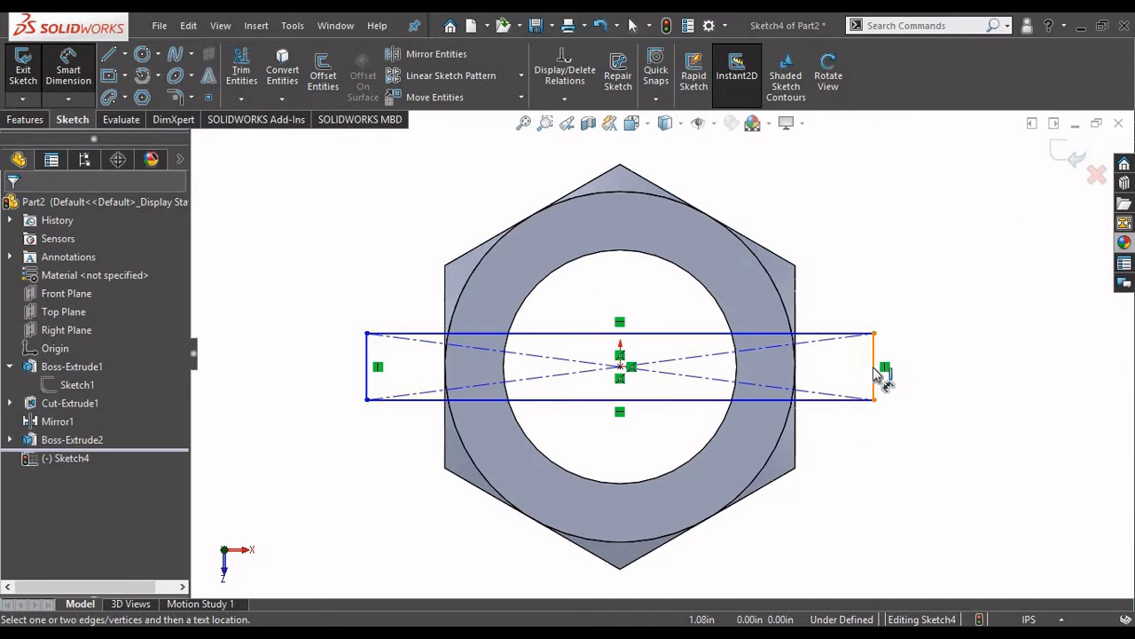
{"action": "left_click", "coordinate": [876, 375]}
{"action": "left_click", "coordinate": [947, 371]}
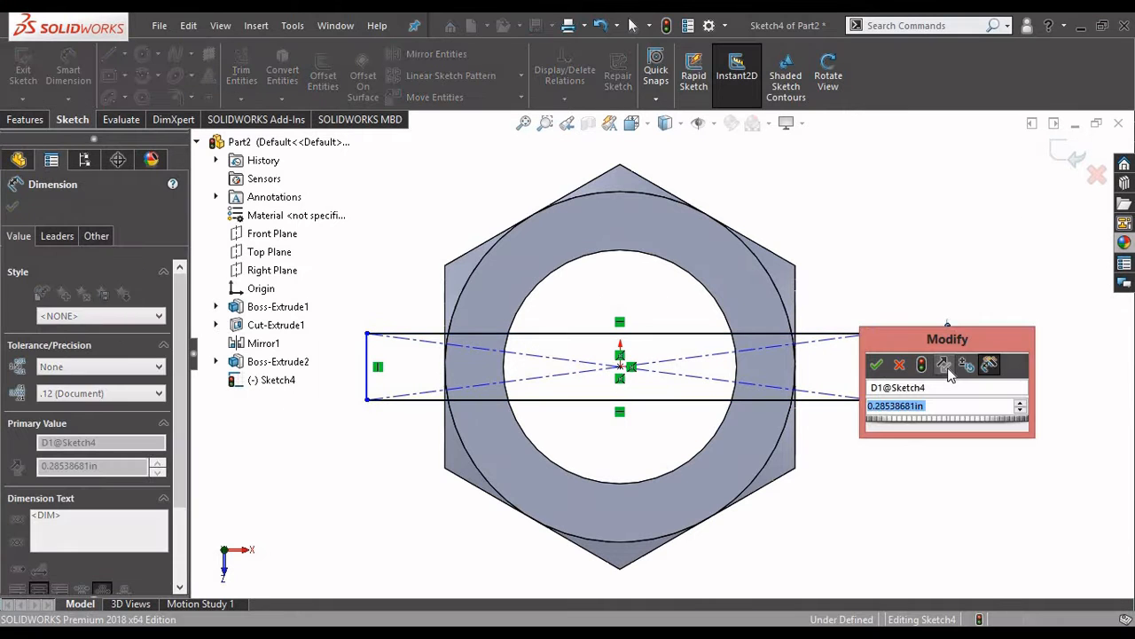
{"action": "type", "text": ".24"}
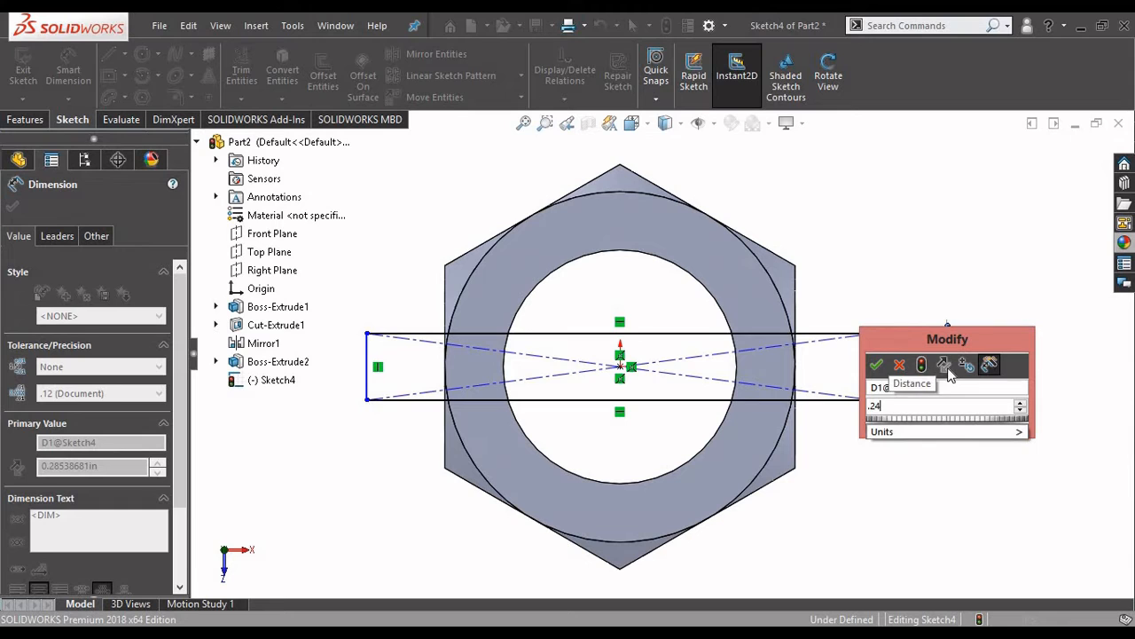
{"action": "key", "text": "Return"}
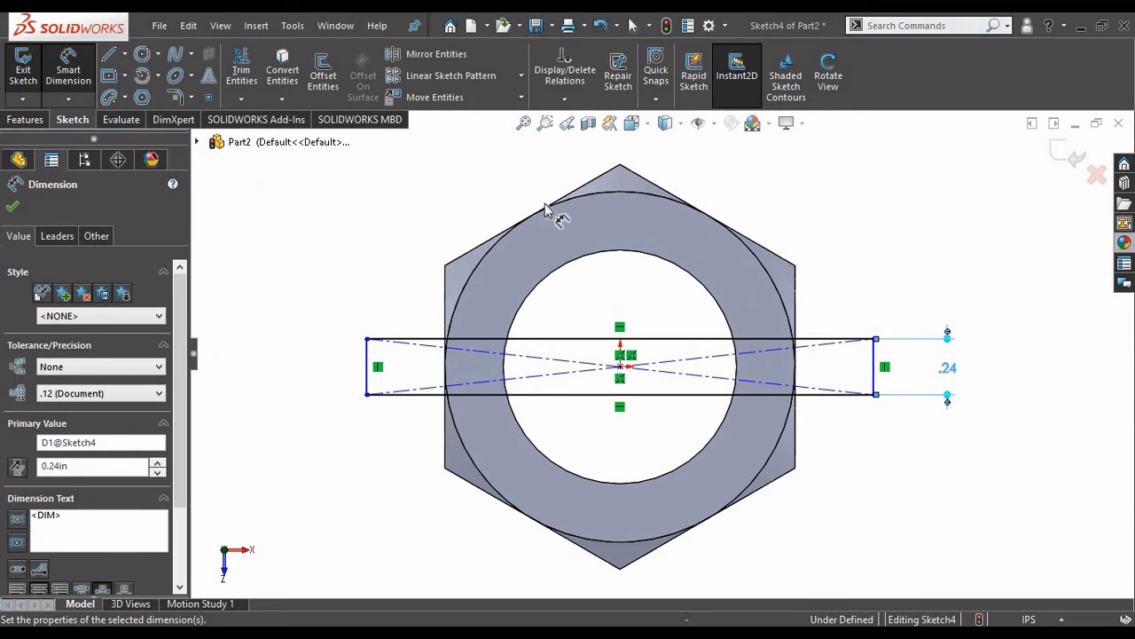
{"action": "key", "text": "Escape"}
{"action": "left_click", "coordinate": [1056, 158]}
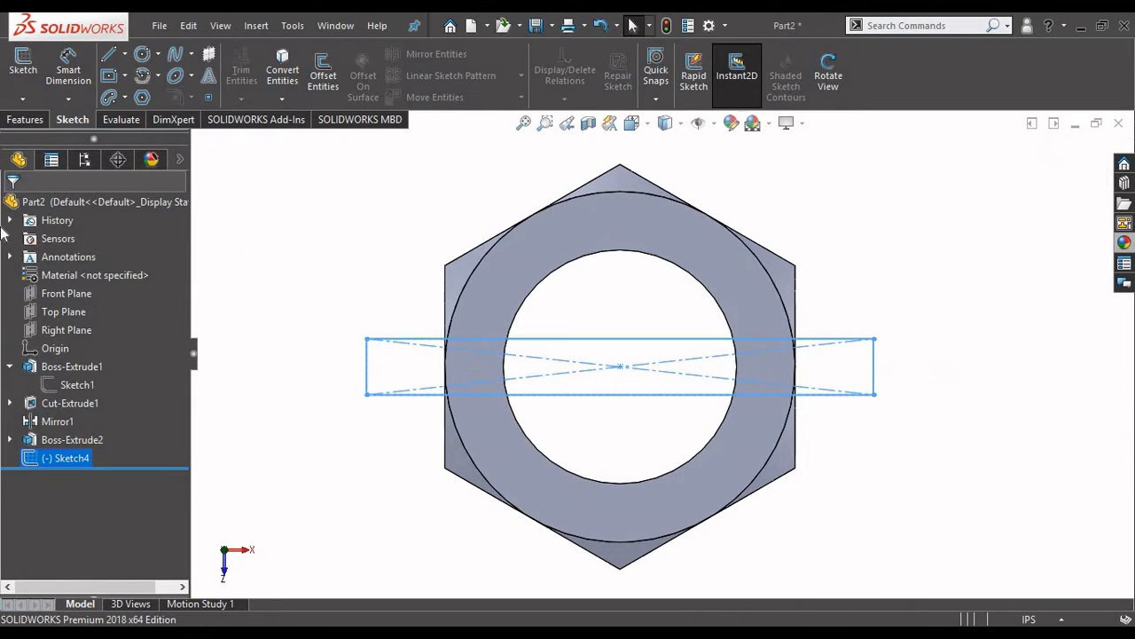
Step: Cut the rectangle 0.241 in blind into the ring with Extruded Cut to form a slot across it
{"action": "left_click", "coordinate": [25, 119]}
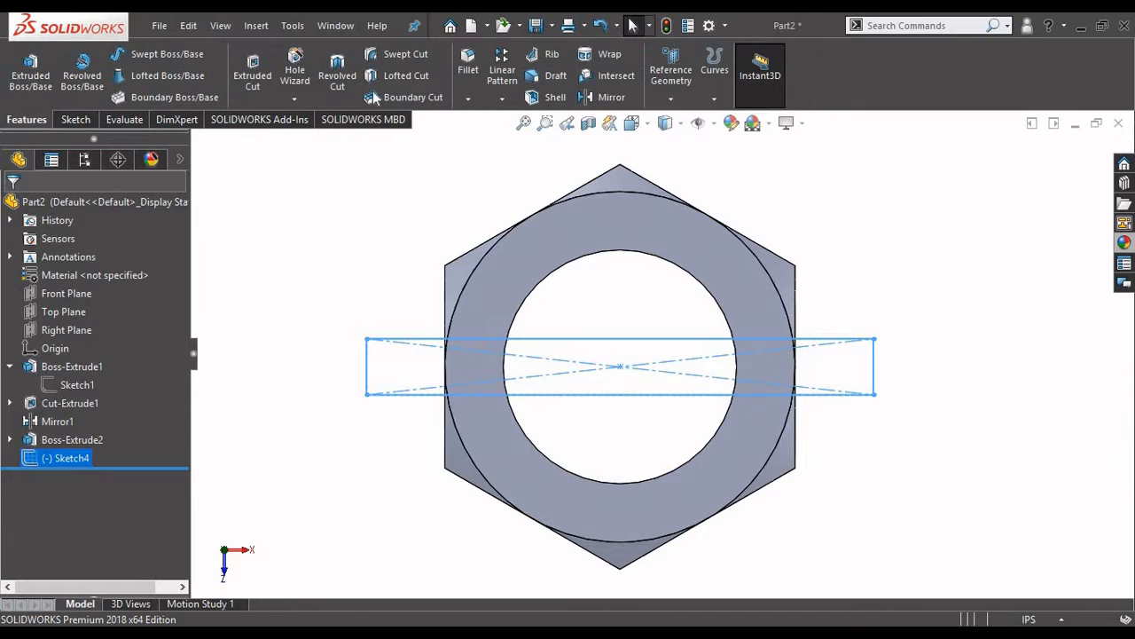
{"action": "left_click", "coordinate": [253, 71]}
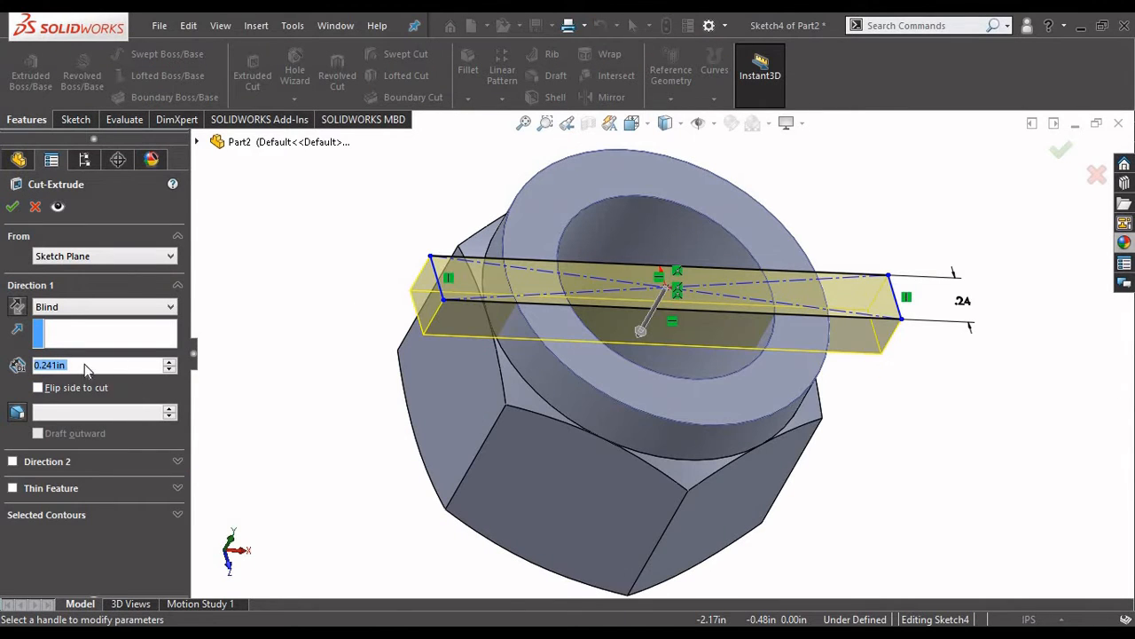
{"action": "left_click", "coordinate": [11, 209]}
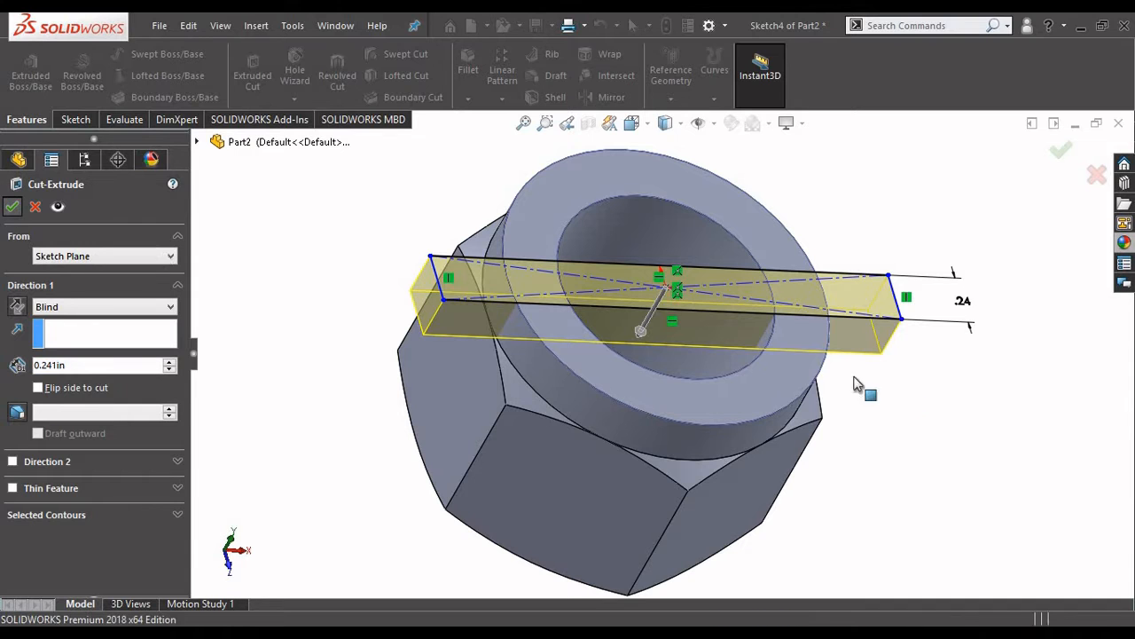
{"action": "middle_click_drag", "start_coordinate": [963, 421], "coordinate": [965, 477]}
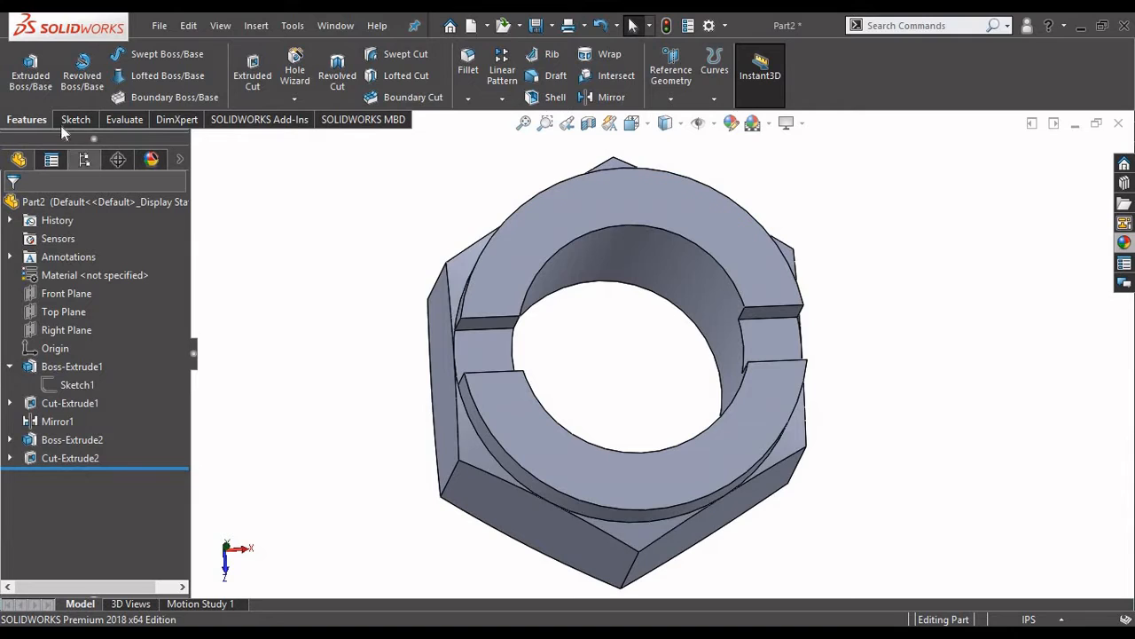
Step: Circular-pattern the slot cut around the ring's inner circular edge, with 3 equally spaced instances over 360 degrees
{"action": "left_click", "coordinate": [502, 98]}
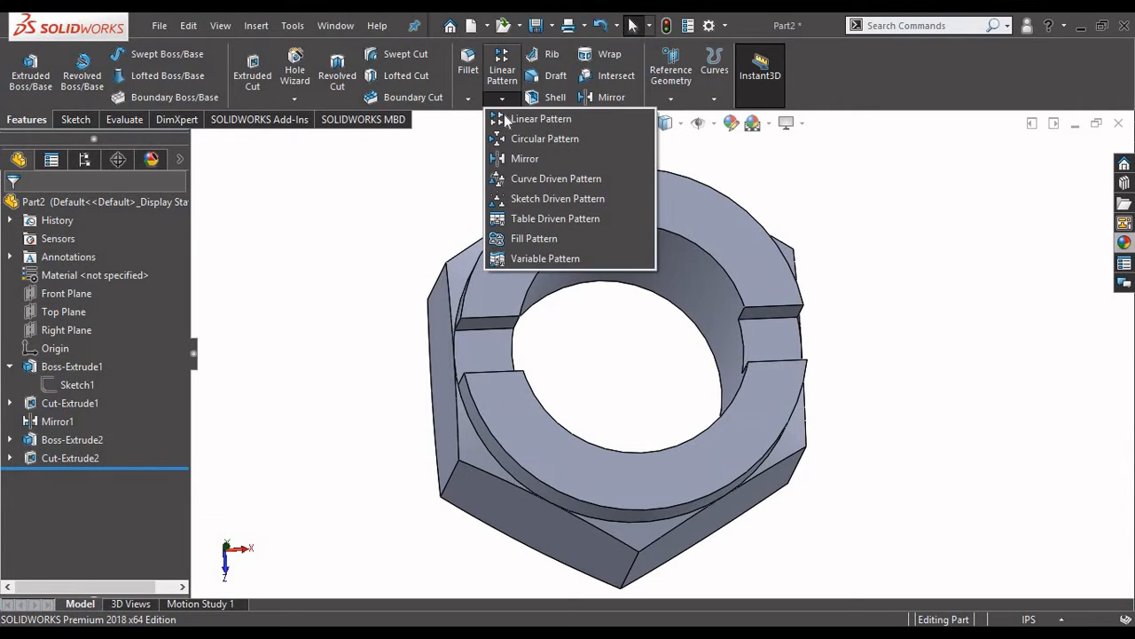
{"action": "left_click", "coordinate": [519, 139]}
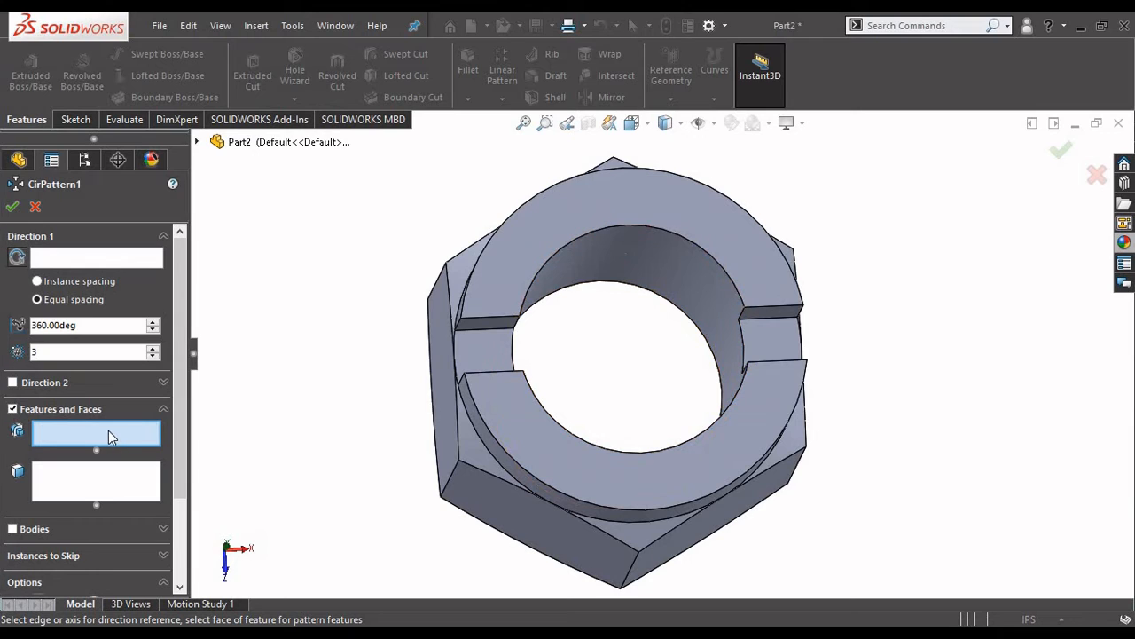
{"action": "left_click", "coordinate": [197, 142]}
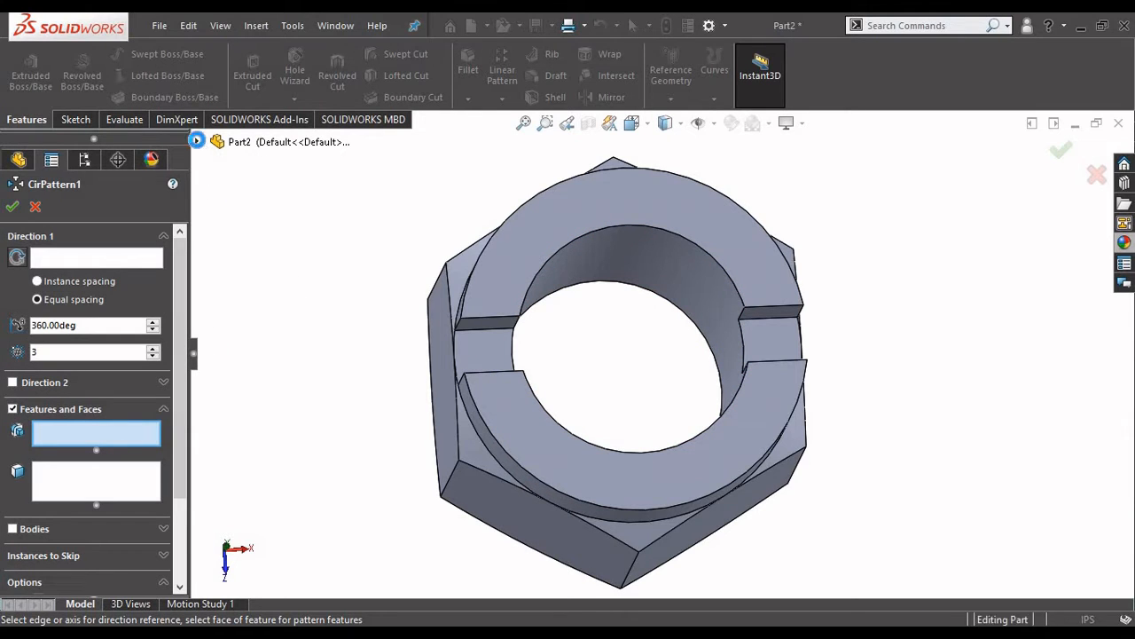
{"action": "left_click", "coordinate": [271, 380]}
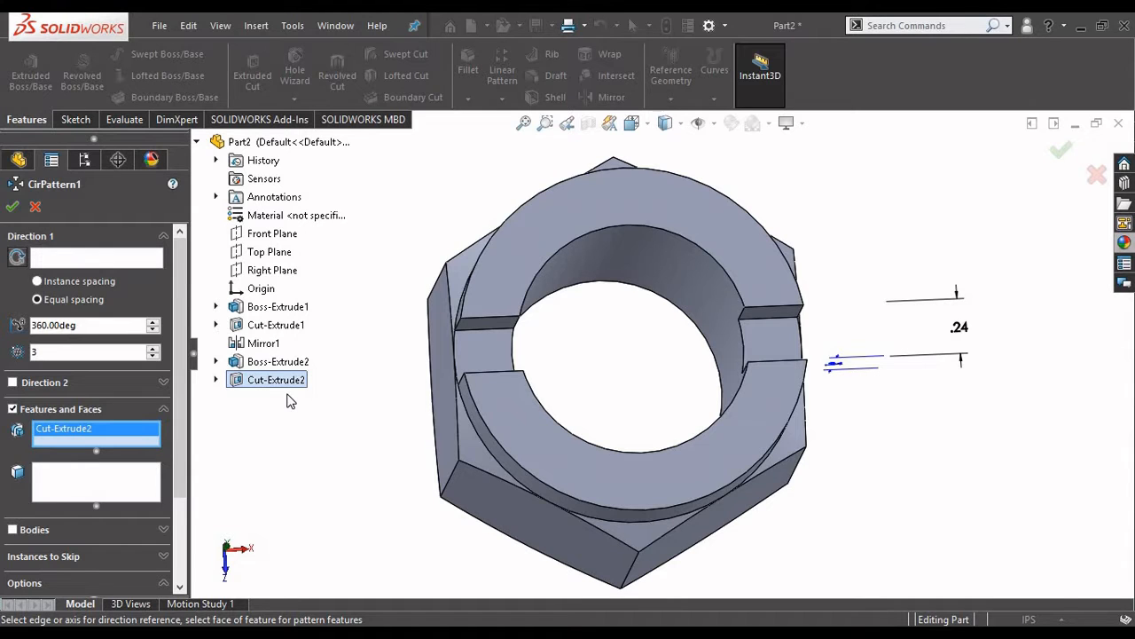
{"action": "left_click", "coordinate": [108, 256]}
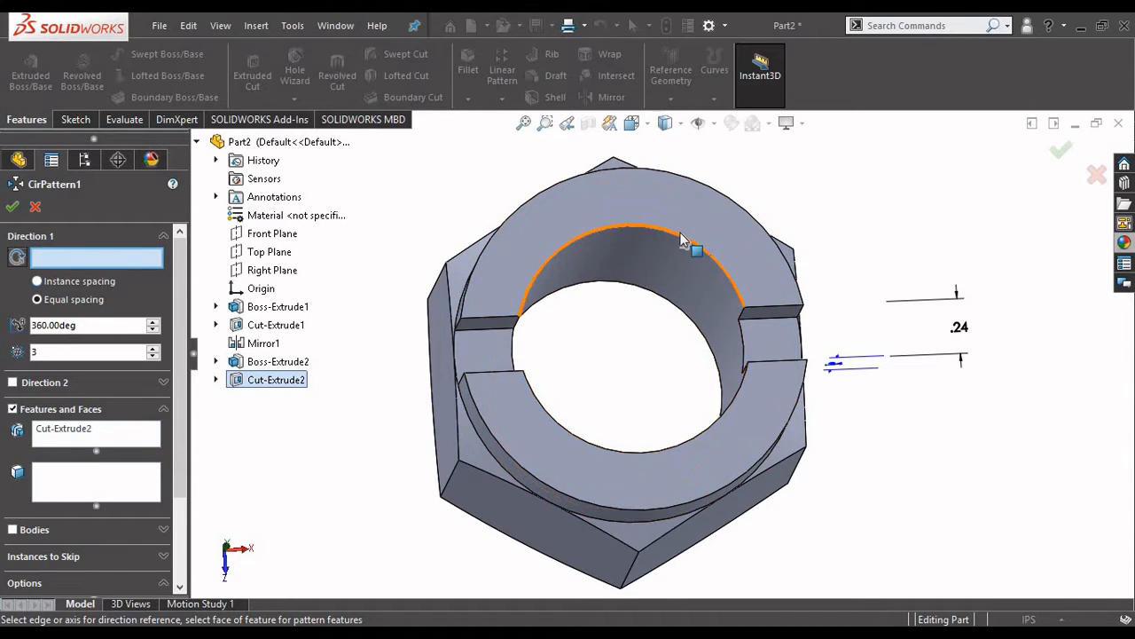
{"action": "left_click", "coordinate": [678, 240]}
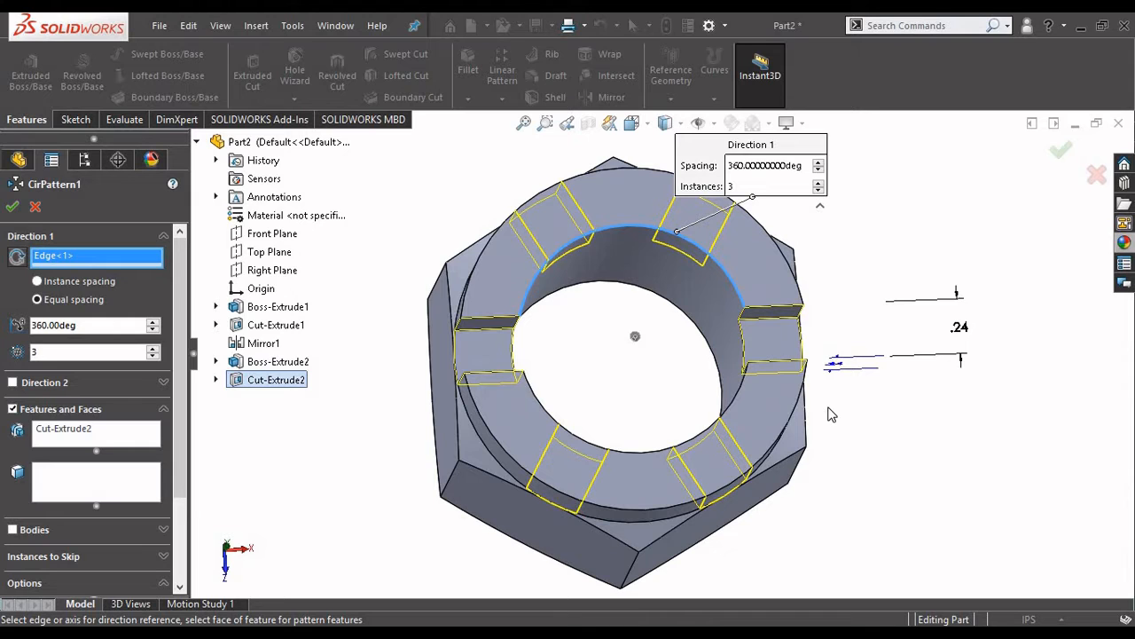
{"action": "left_click", "coordinate": [13, 209]}
{"action": "mouse_move", "coordinate": [887, 443]}
{"action": "middle_mouse_down"}
{"action": "mouse_move", "coordinate": [870, 376]}
{"action": "mouse_move", "coordinate": [864, 420]}
{"action": "mouse_move", "coordinate": [898, 332]}
{"action": "mouse_move", "coordinate": [836, 353]}
{"action": "mouse_move", "coordinate": [857, 322]}
{"action": "mouse_move", "coordinate": [884, 382]}
{"action": "mouse_move", "coordinate": [866, 401]}
{"action": "mouse_move", "coordinate": [876, 445]}
{"action": "middle_mouse_up"}
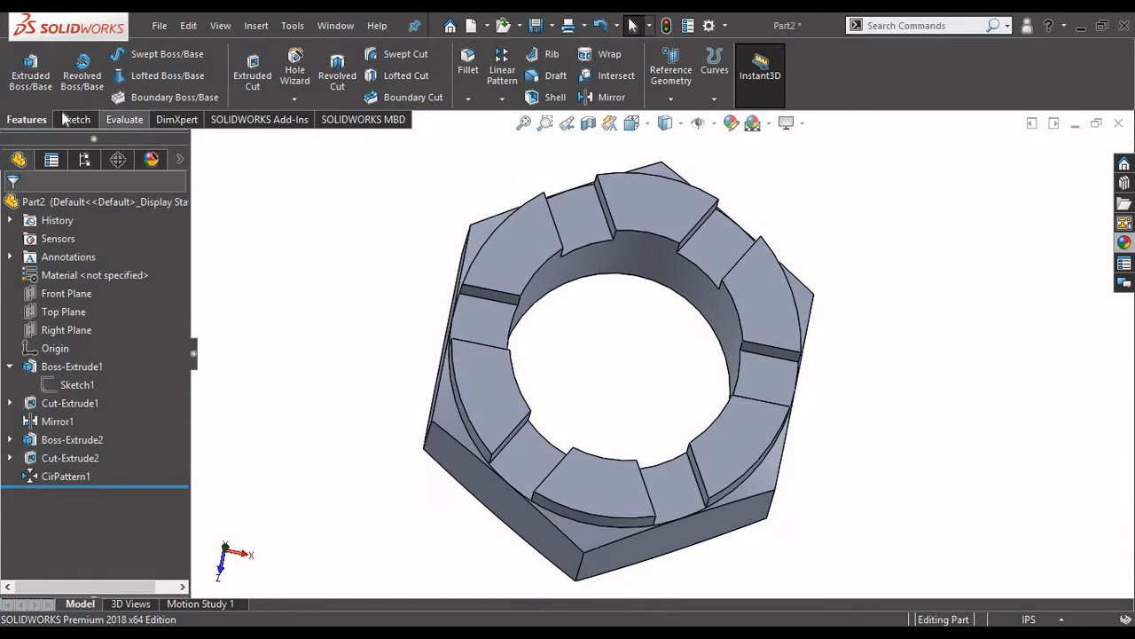
{"action": "middle_click_drag", "start_coordinate": [869, 525], "coordinate": [880, 426]}
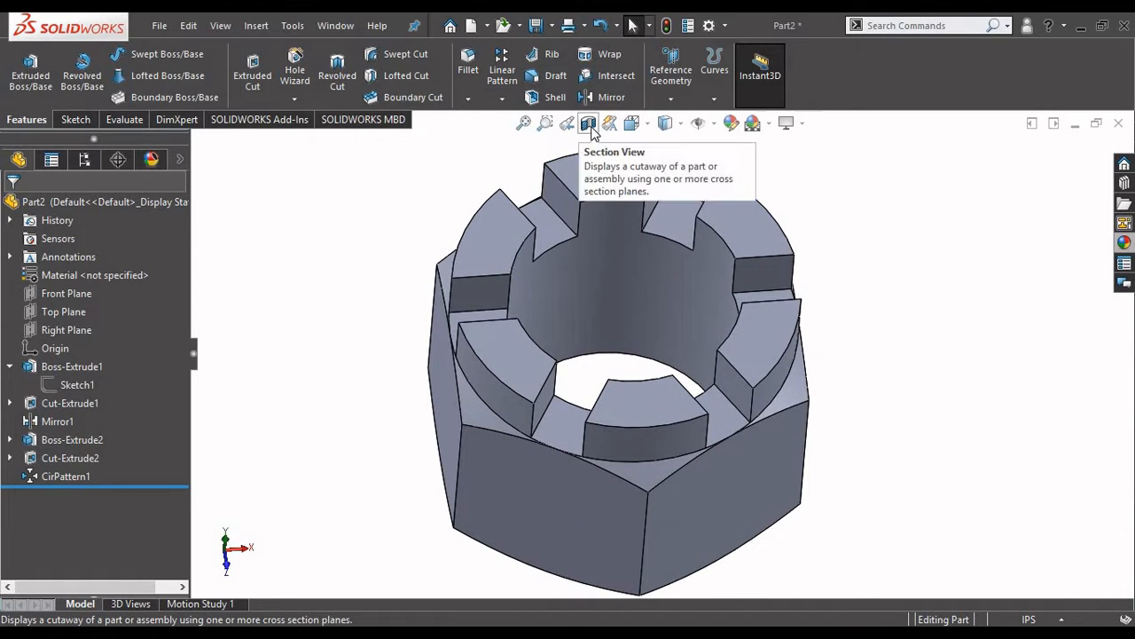
{"action": "middle_click_drag", "start_coordinate": [858, 454], "coordinate": [891, 230]}
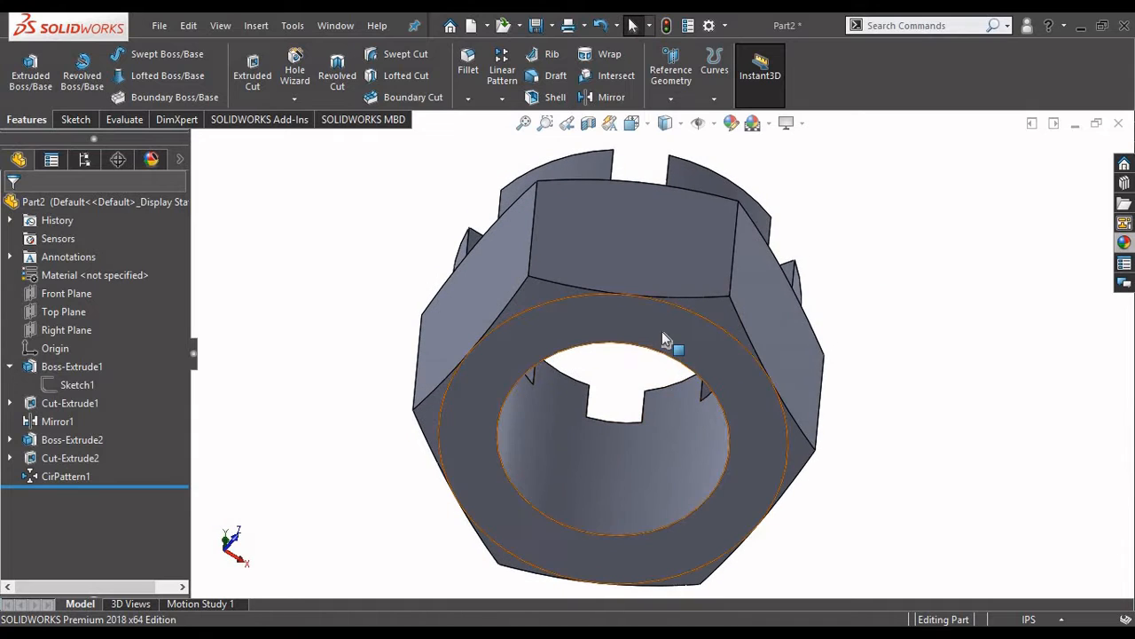
Step: Sketch a circle of 0.50 in radius on the nut's flat bottom face, centered on the origin and coincident with the bore edge
{"action": "right_click", "coordinate": [663, 333]}
{"action": "left_click", "coordinate": [803, 220]}
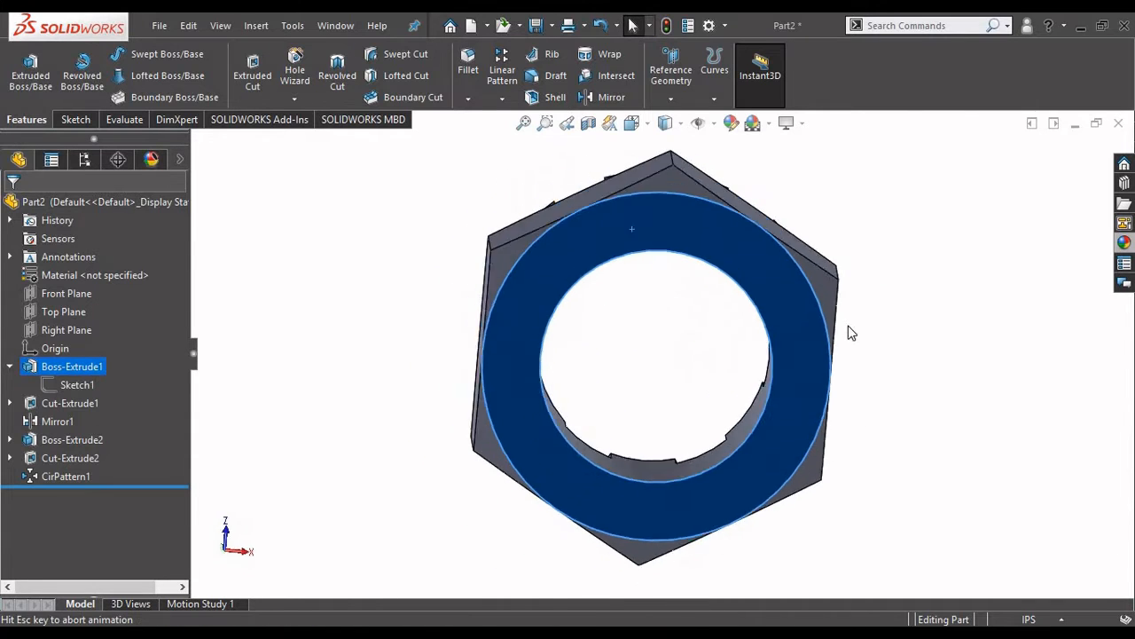
{"action": "left_click", "coordinate": [671, 157]}
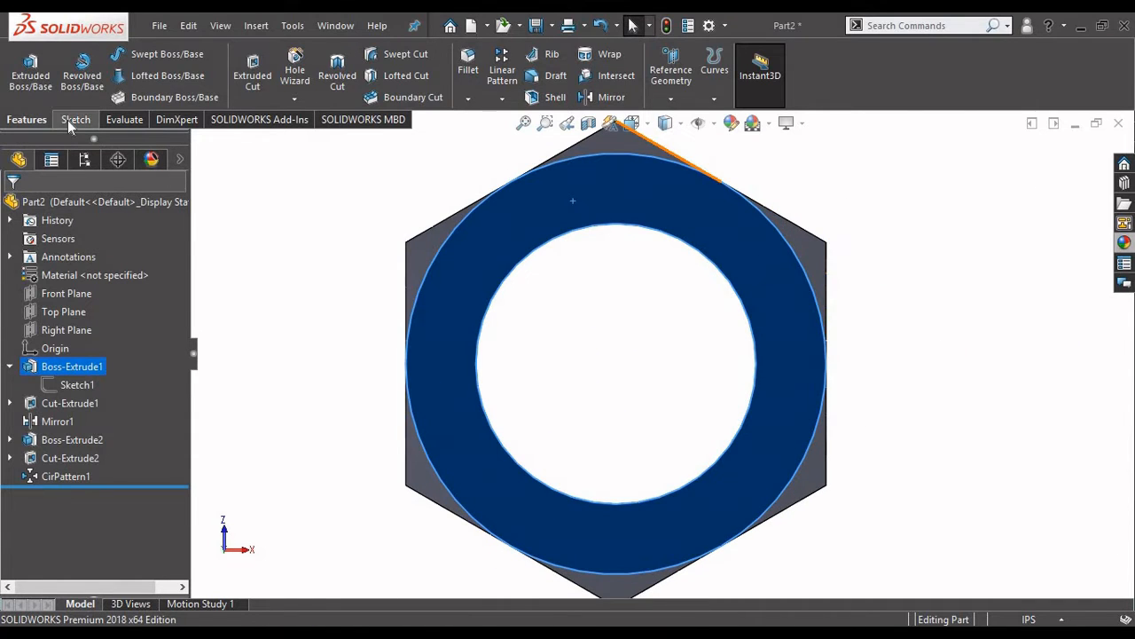
{"action": "left_click", "coordinate": [68, 120]}
{"action": "left_click", "coordinate": [23, 62]}
{"action": "left_click", "coordinate": [142, 54]}
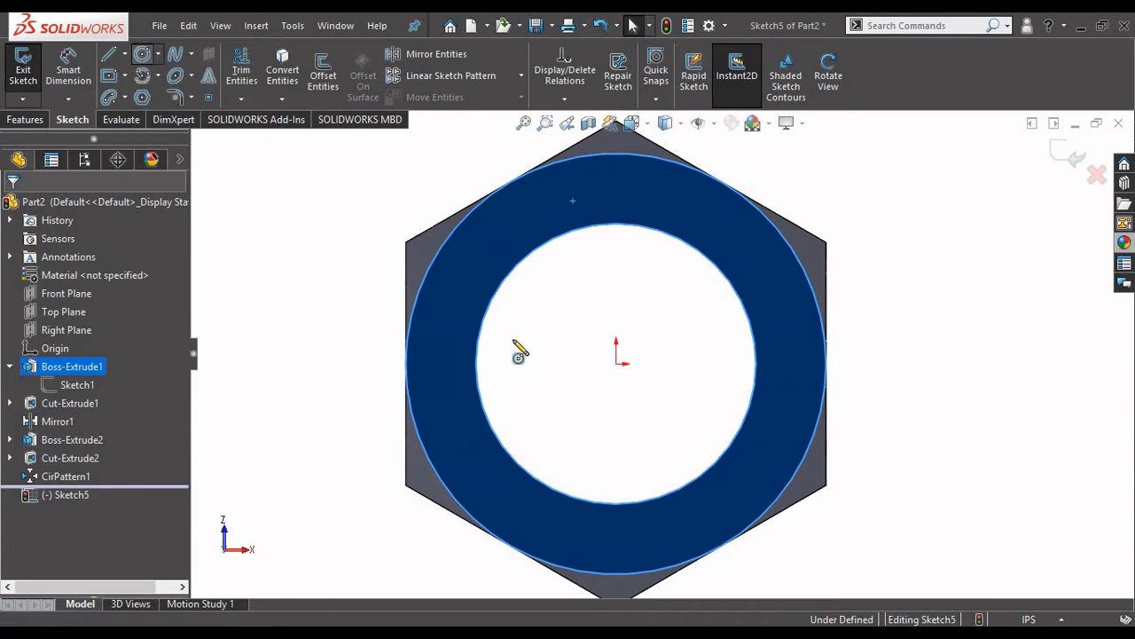
{"action": "left_click", "coordinate": [616, 363]}
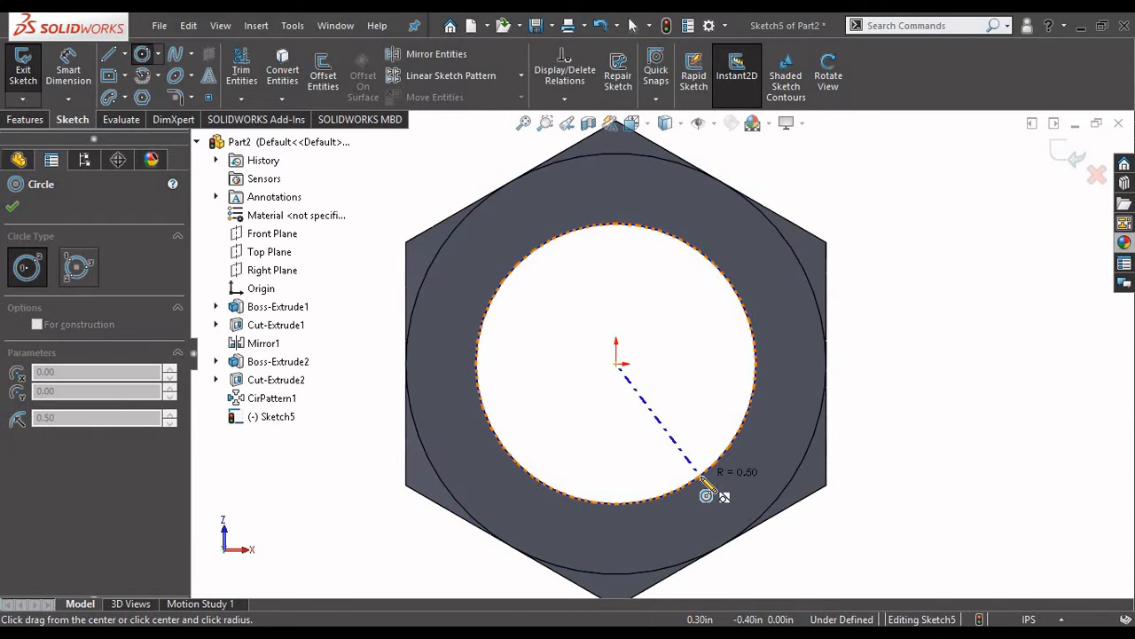
{"action": "left_click", "coordinate": [706, 470]}
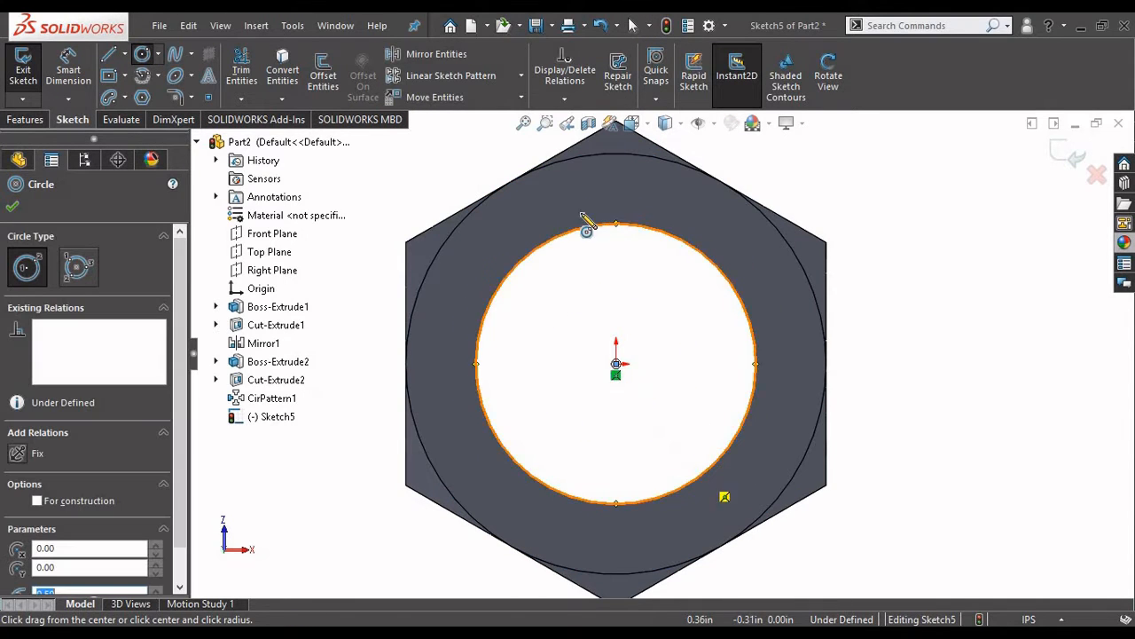
{"action": "left_click", "coordinate": [15, 207]}
Step: Start a Helix/Spiral from the circle, defined by Height and Pitch, and shorten it to about 1.21 in high
{"action": "left_click", "coordinate": [26, 119]}
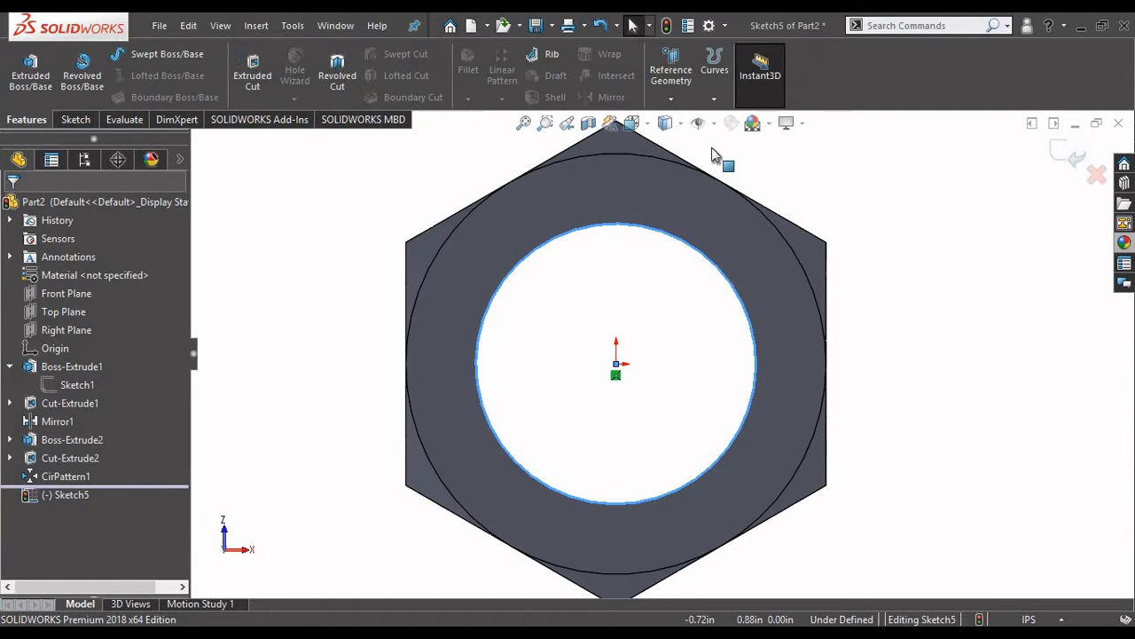
{"action": "left_click", "coordinate": [714, 66]}
{"action": "left_click", "coordinate": [745, 139]}
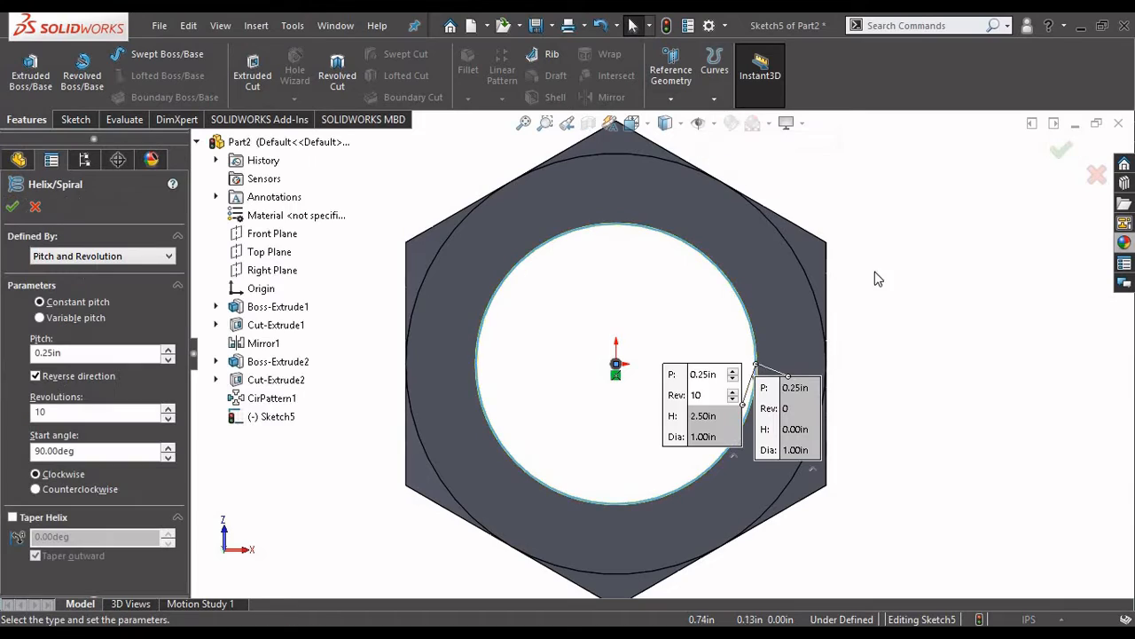
{"action": "middle_click_drag", "start_coordinate": [885, 332], "coordinate": [845, 278]}
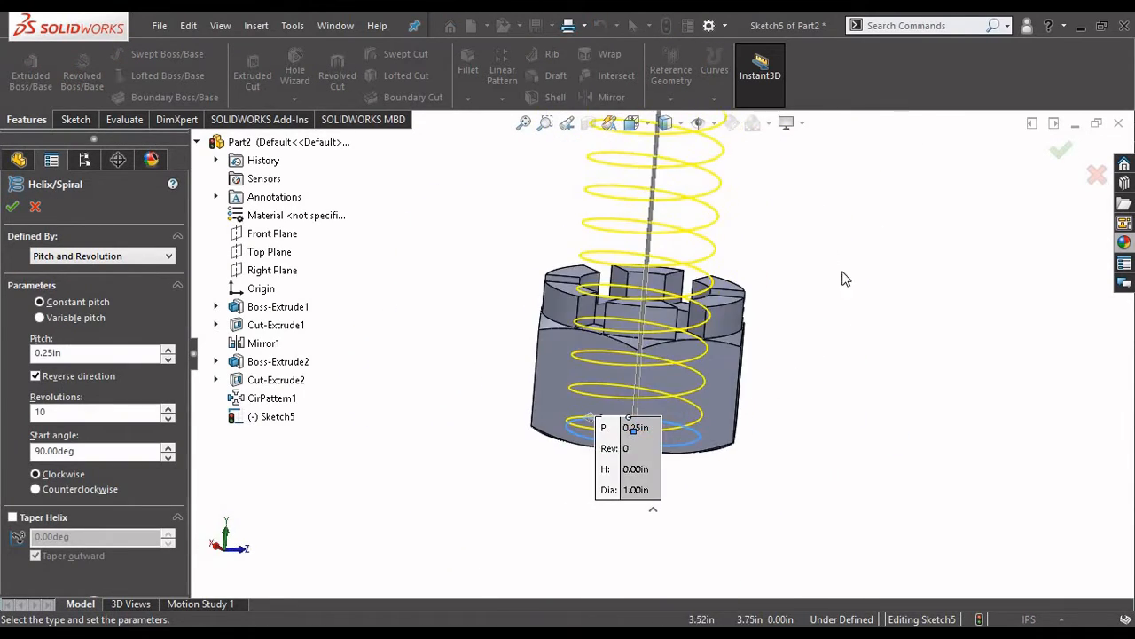
{"action": "scroll", "coordinate": [823, 247], "scroll_direction": "up", "scroll_amount": 4}
{"action": "scroll", "coordinate": [822, 246], "scroll_direction": "down", "scroll_amount": 2}
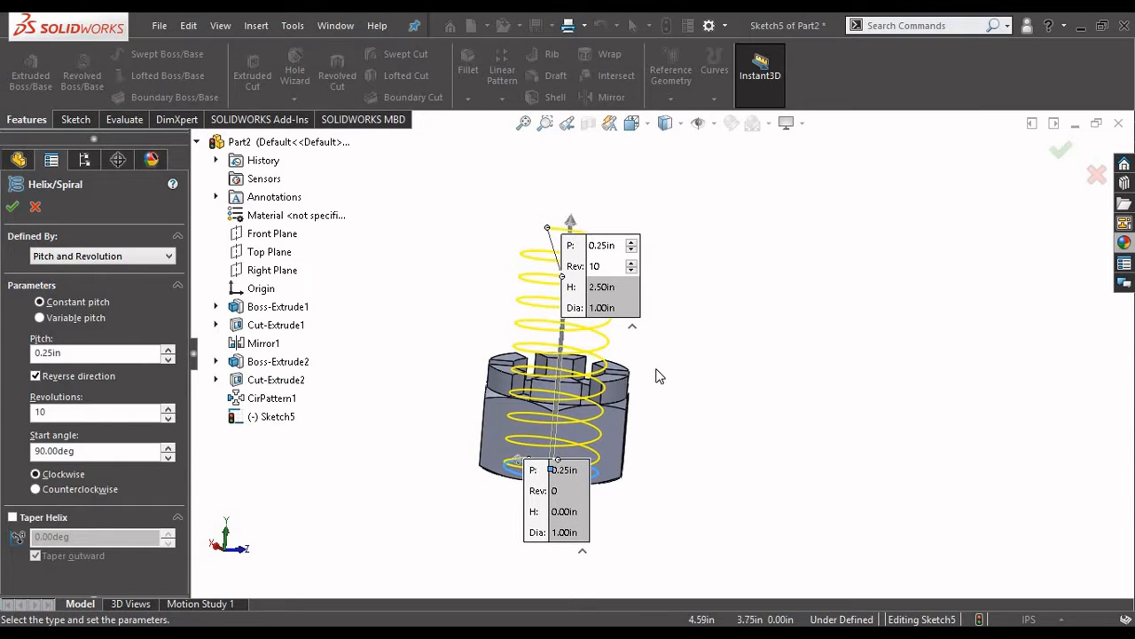
{"action": "scroll", "coordinate": [659, 376], "scroll_direction": "down", "scroll_amount": 2}
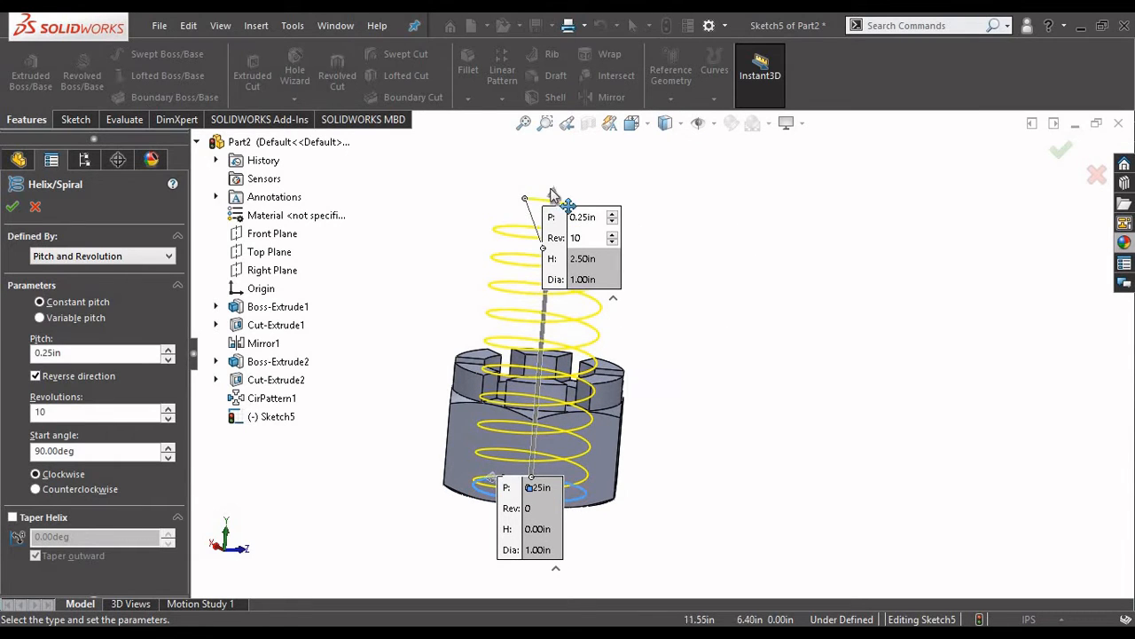
{"action": "left_click_drag", "start_coordinate": [550, 192], "coordinate": [536, 350]}
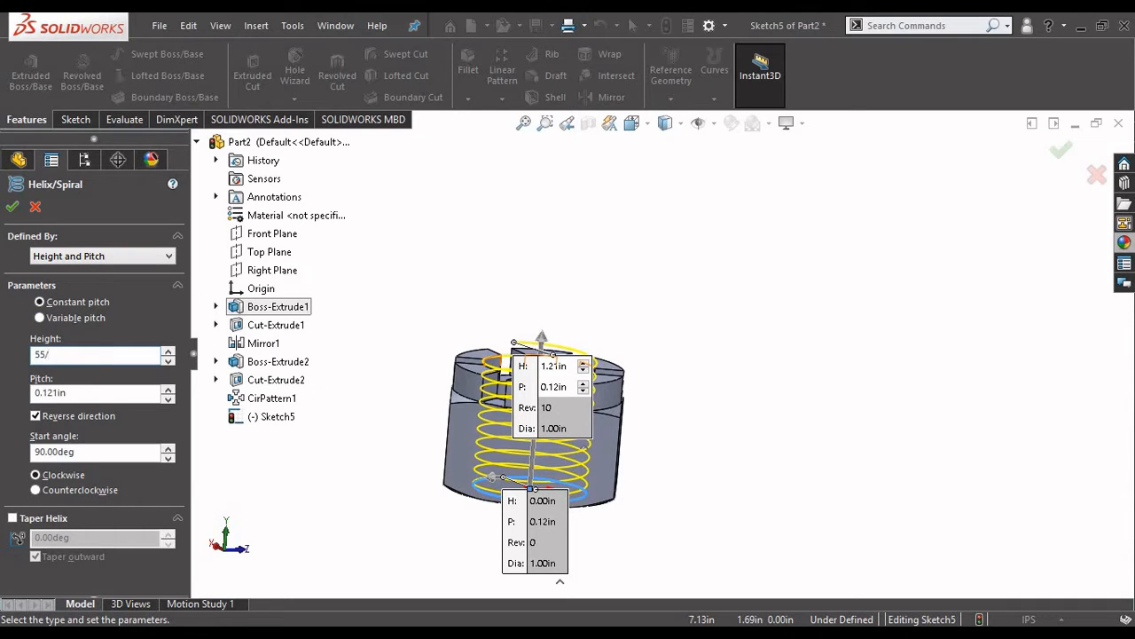
Step: Set the helix height to 1.15 in with a constant pitch of 0.121 in and accept the helix
{"action": "key", "text": "Return"}
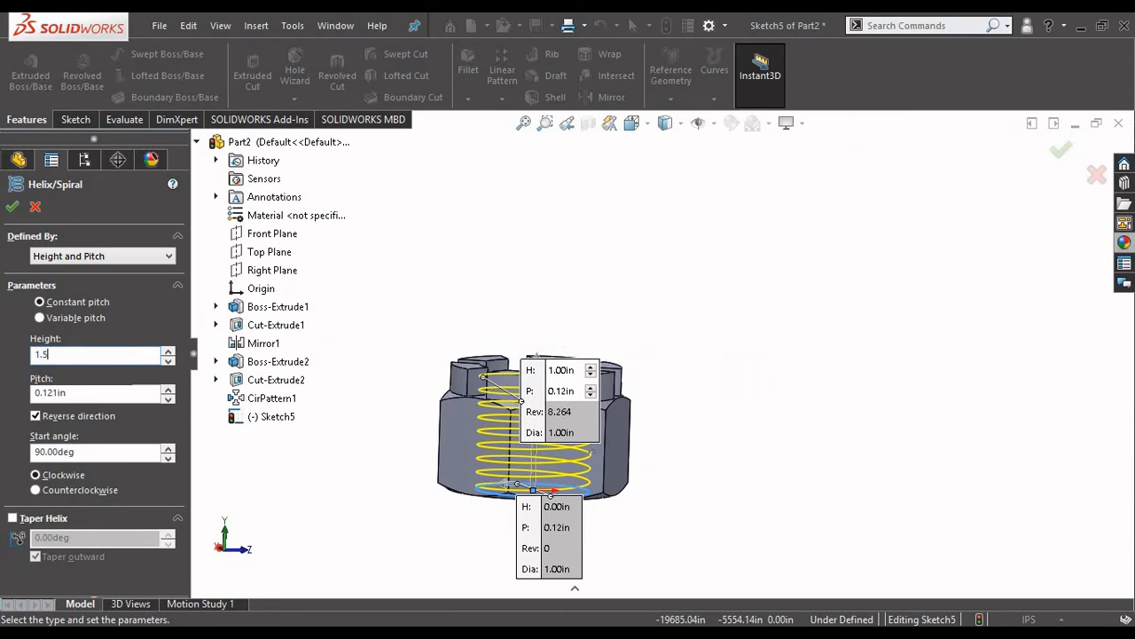
{"action": "key", "text": "Return"}
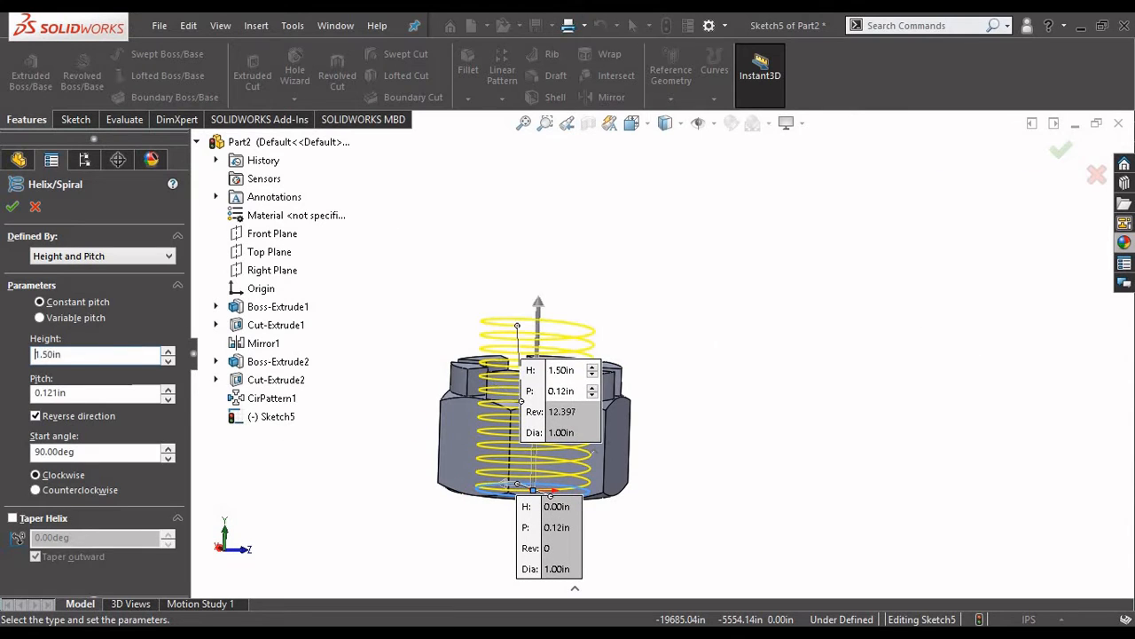
{"action": "double_click", "coordinate": [78, 353]}
{"action": "key", "text": "Return"}
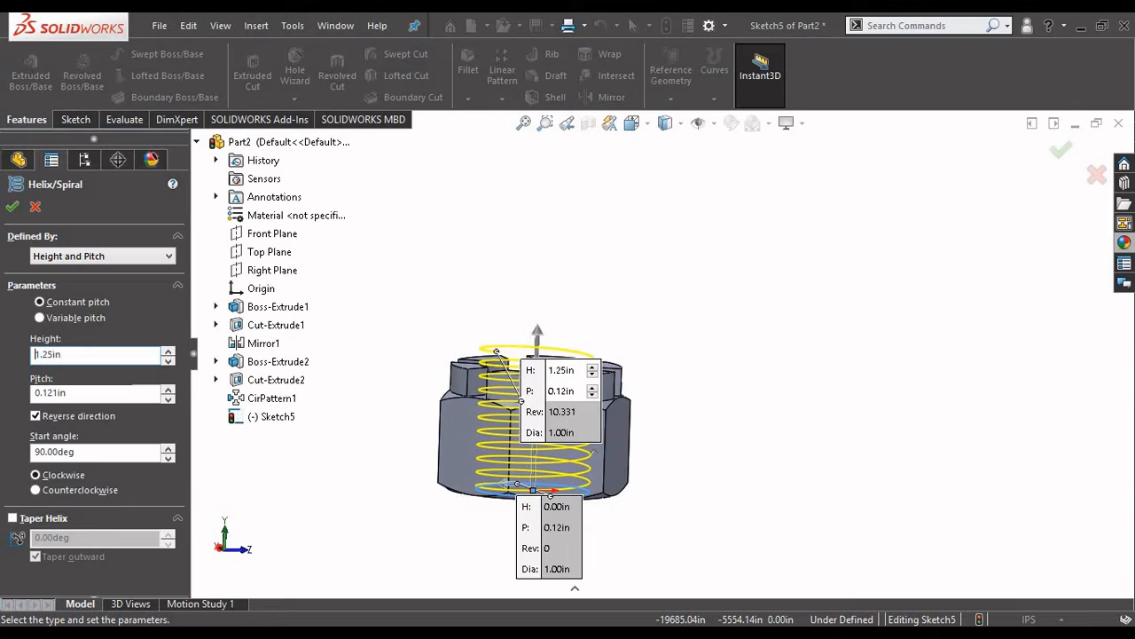
{"action": "left_click", "coordinate": [167, 361]}
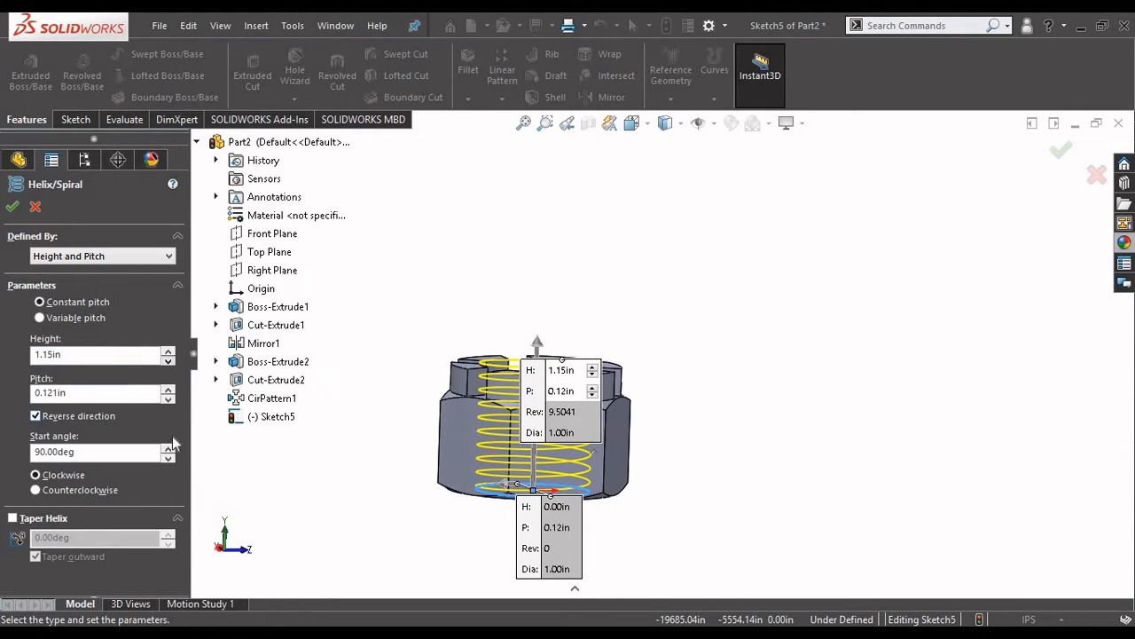
{"action": "middle_click_drag", "start_coordinate": [694, 438], "coordinate": [683, 428]}
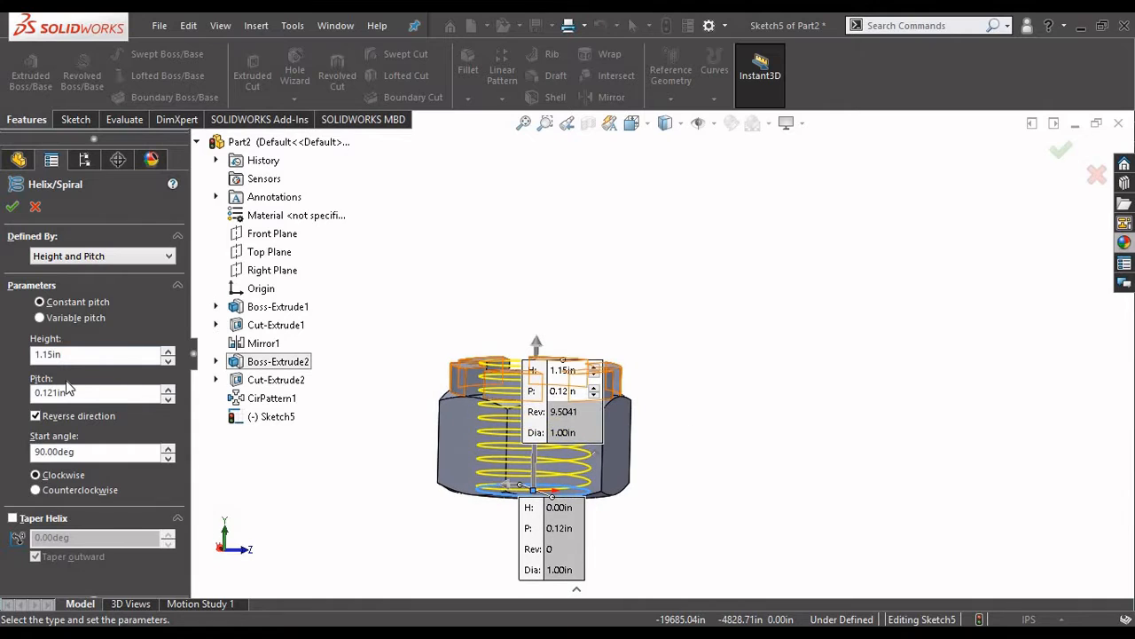
{"action": "left_click", "coordinate": [167, 388]}
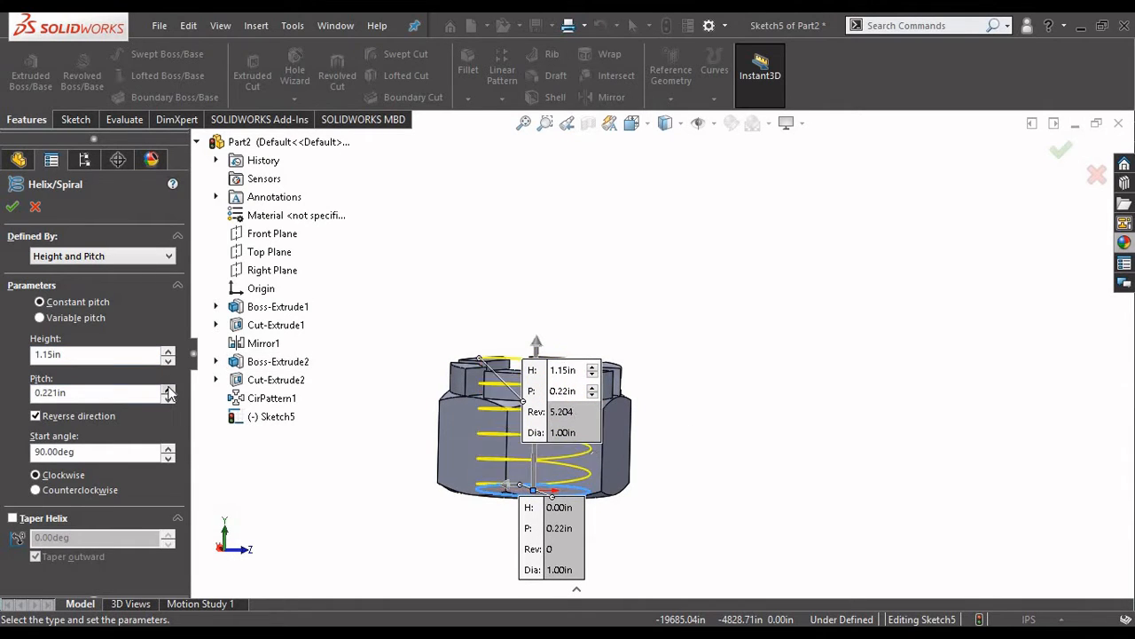
{"action": "left_click", "coordinate": [168, 399]}
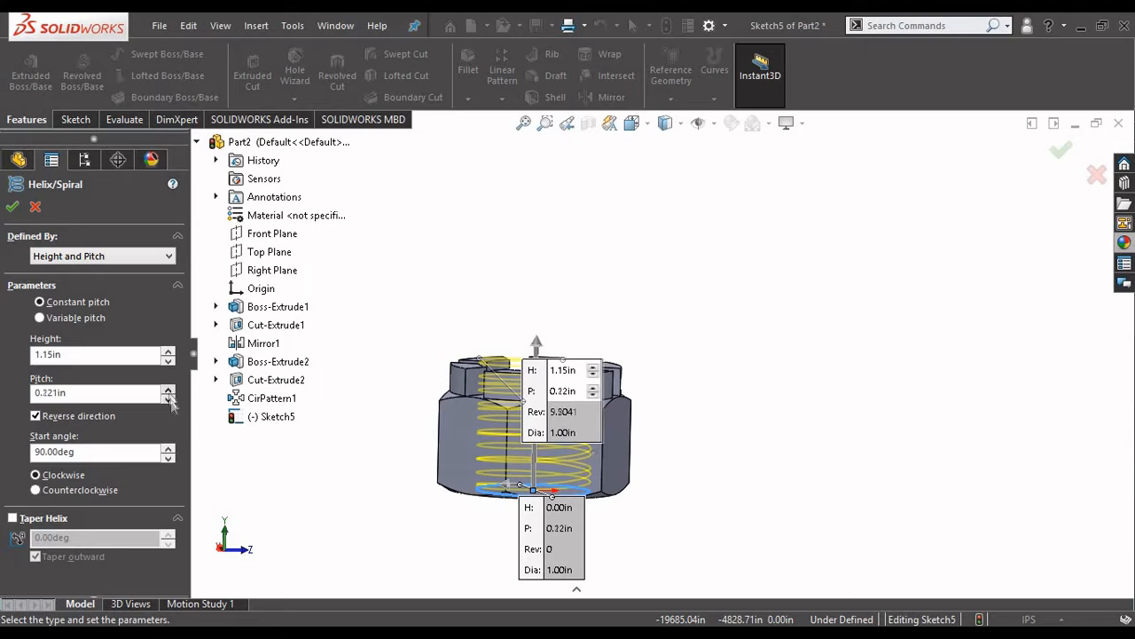
{"action": "left_click", "coordinate": [16, 207]}
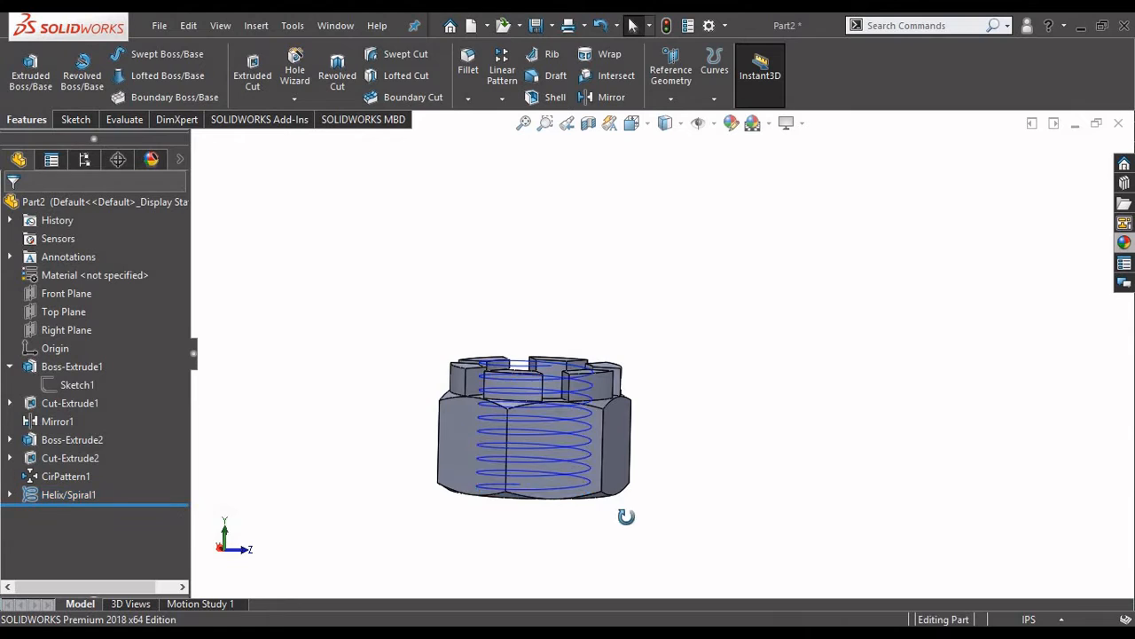
Step: Apply a section view through the nut on the Front Plane with 0.00 in offset to expose the bore and helix
{"action": "middle_click_drag", "start_coordinate": [541, 472], "coordinate": [480, 505]}
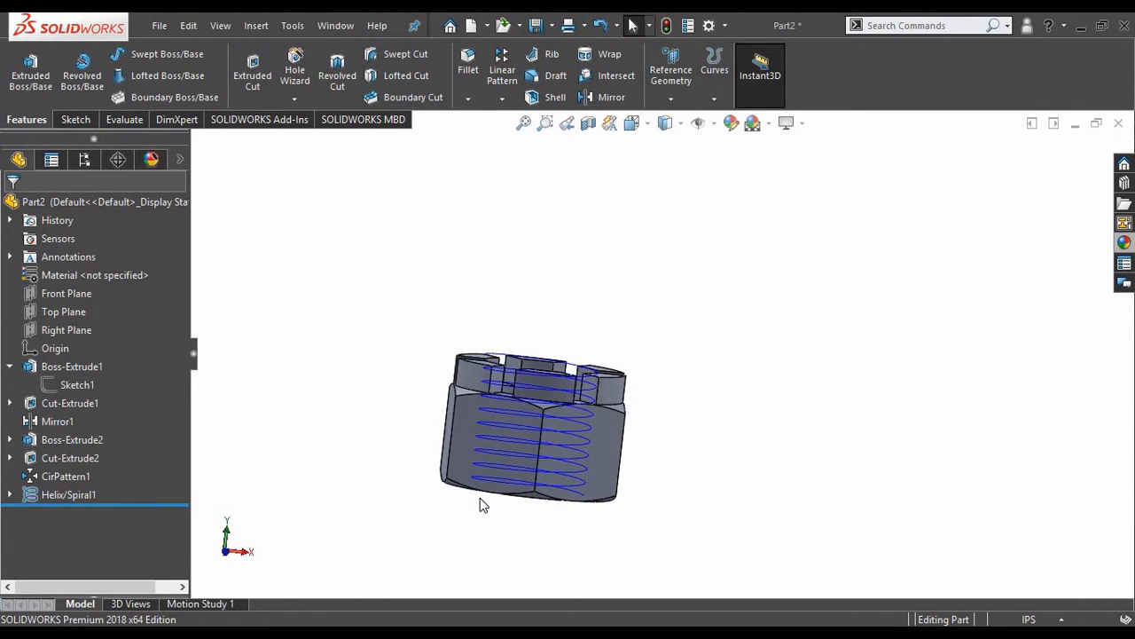
{"action": "left_click", "coordinate": [588, 123]}
{"action": "mouse_move", "coordinate": [680, 434]}
{"action": "middle_mouse_down"}
{"action": "mouse_move", "coordinate": [662, 378]}
{"action": "mouse_move", "coordinate": [682, 420]}
{"action": "middle_mouse_up"}
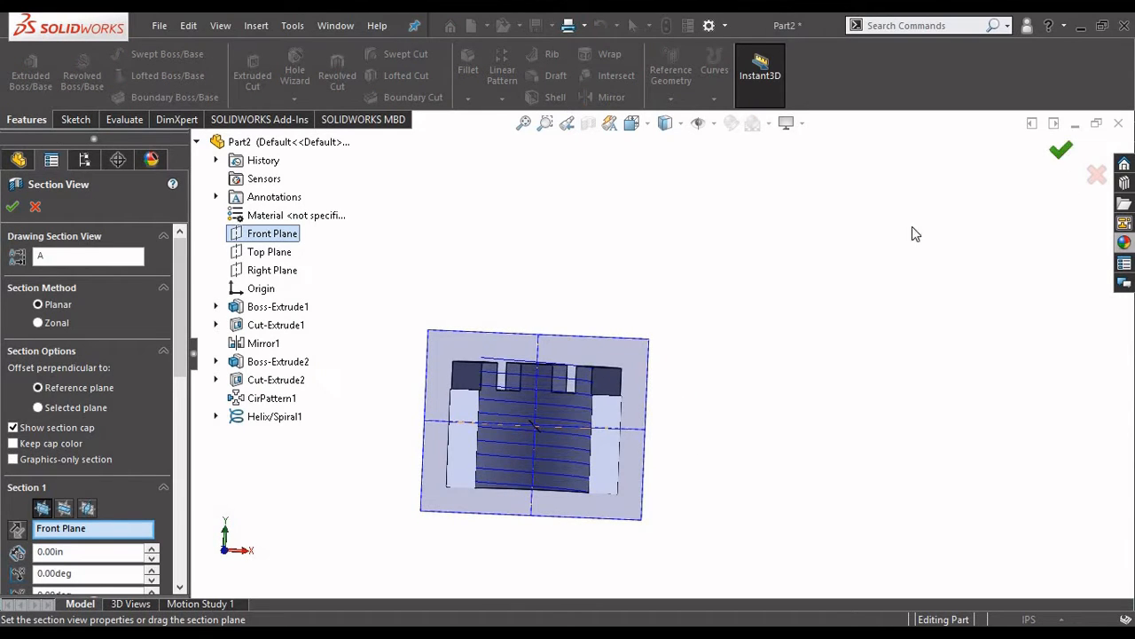
{"action": "left_click", "coordinate": [1060, 150]}
{"action": "scroll", "coordinate": [551, 494], "scroll_direction": "down", "scroll_amount": 3}
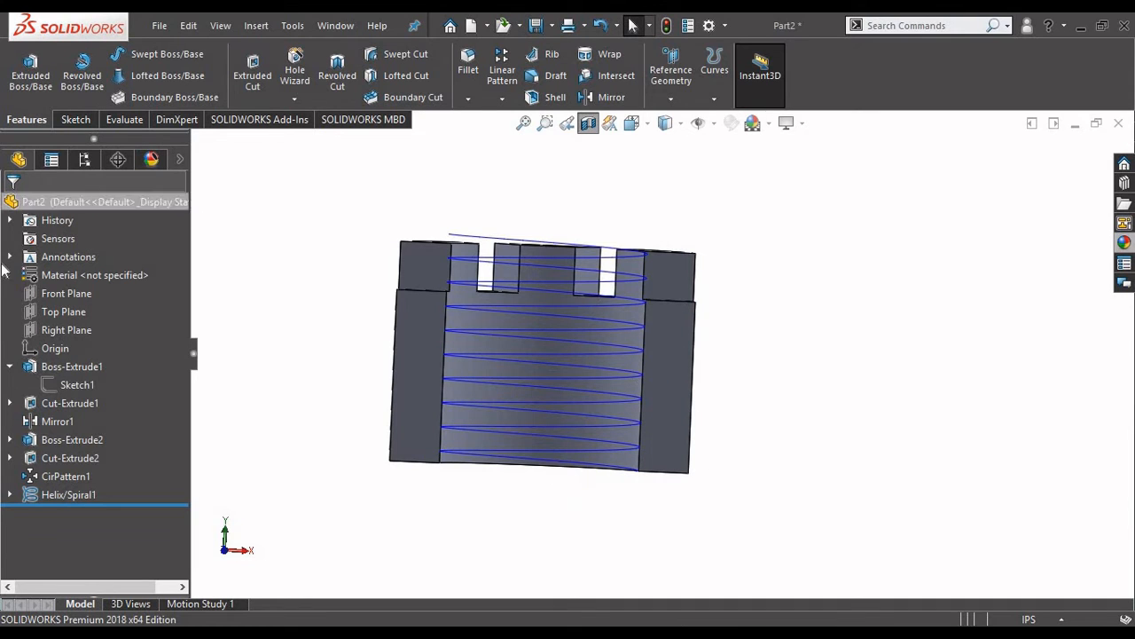
Step: Sketch a closed trapezoidal thread profile about 0.03 in high on the Front Plane, starting at the helix's lower end on the bore edge
{"action": "right_click", "coordinate": [64, 298]}
{"action": "left_click", "coordinate": [86, 280]}
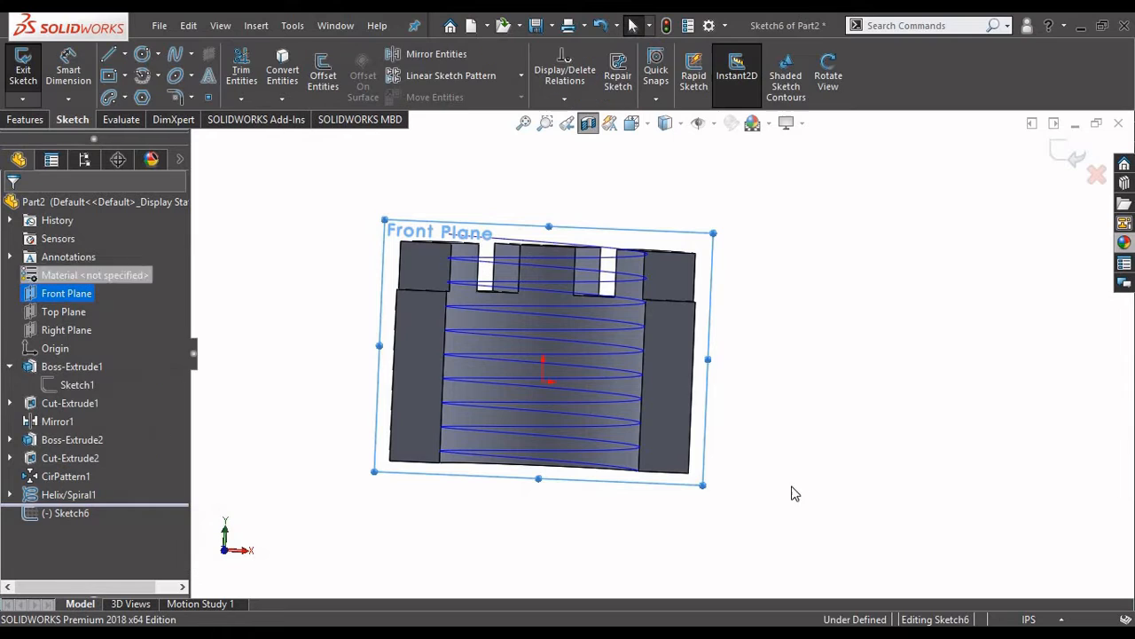
{"action": "right_click", "coordinate": [64, 512]}
{"action": "left_click", "coordinate": [105, 377]}
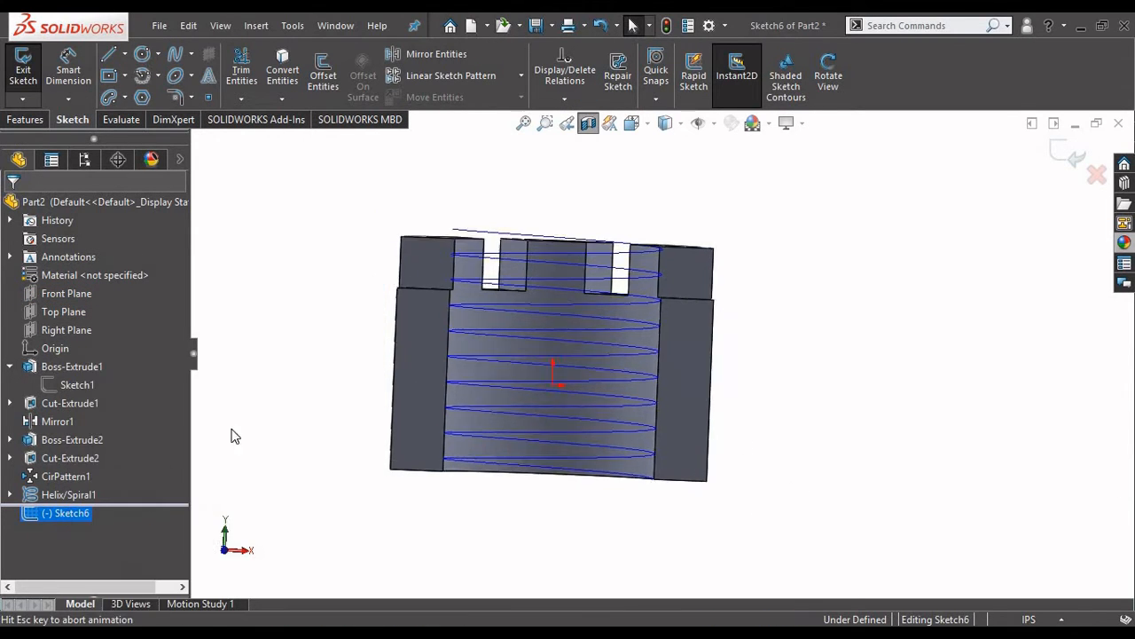
{"action": "scroll", "coordinate": [860, 547], "scroll_direction": "down", "scroll_amount": 3}
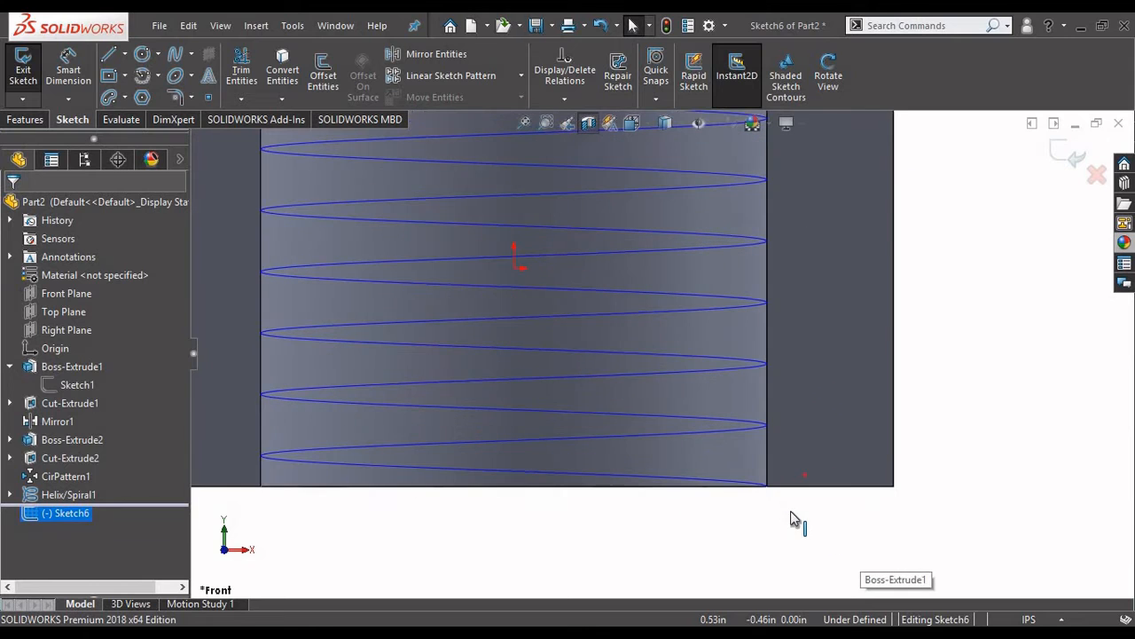
{"action": "left_click", "coordinate": [109, 55]}
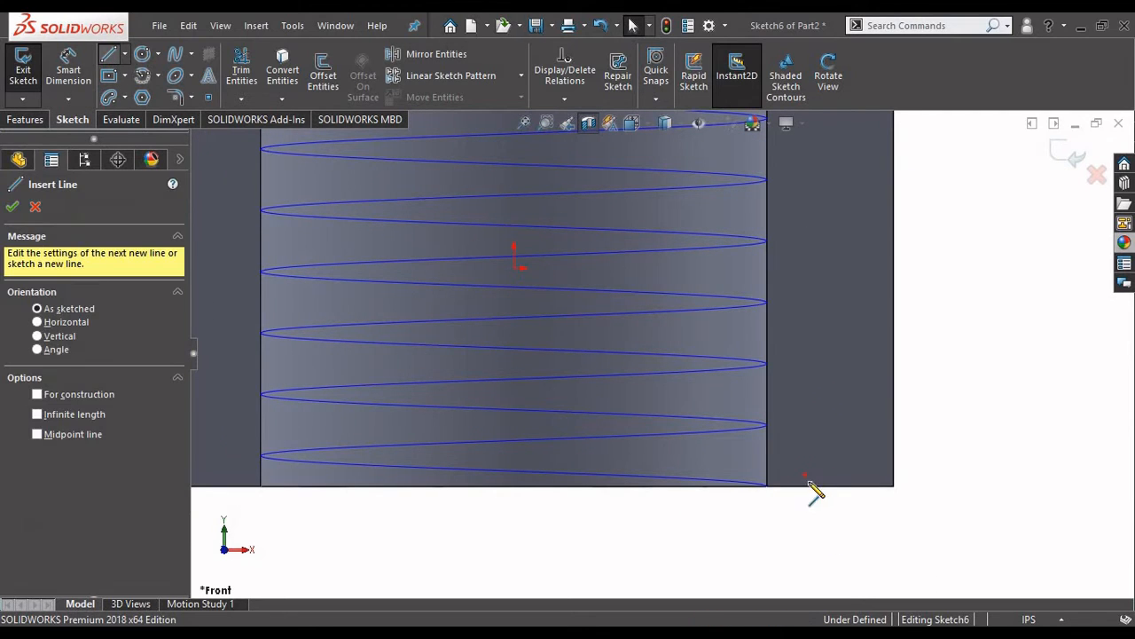
{"action": "scroll", "coordinate": [765, 498], "scroll_direction": "down", "scroll_amount": 5}
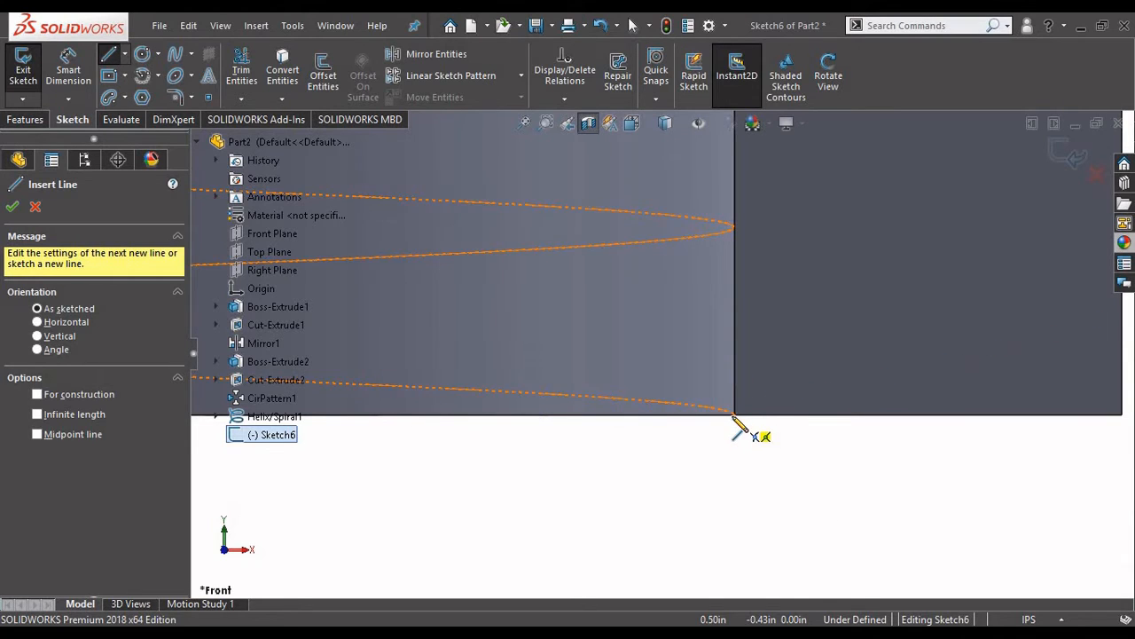
{"action": "scroll", "coordinate": [733, 416], "scroll_direction": "down", "scroll_amount": 3}
{"action": "left_click", "coordinate": [724, 403]}
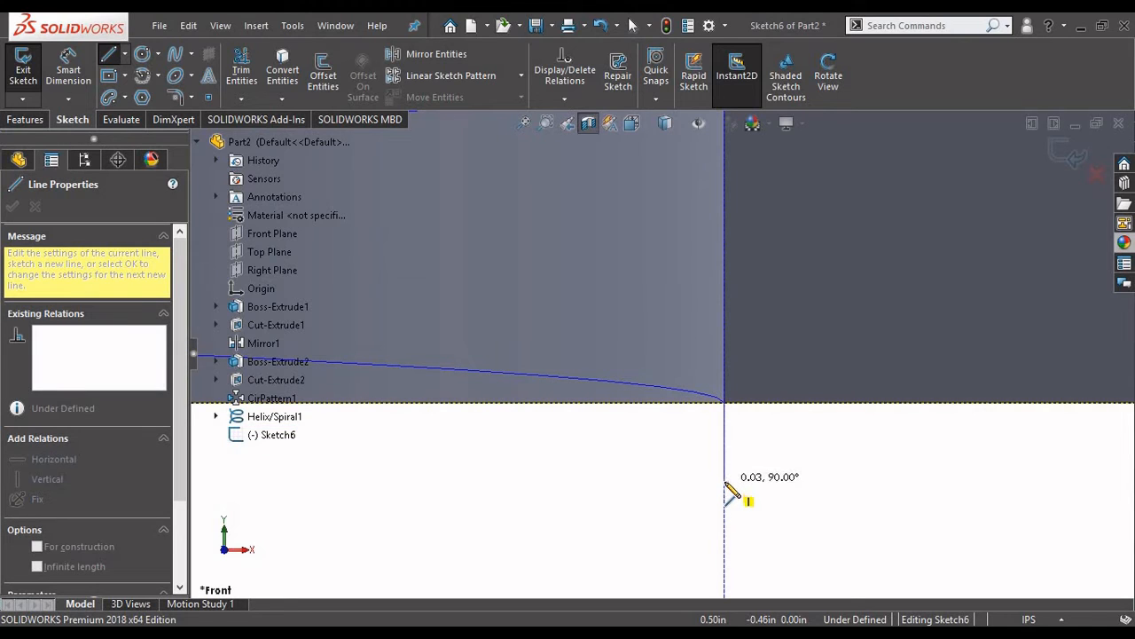
{"action": "left_click", "coordinate": [724, 484]}
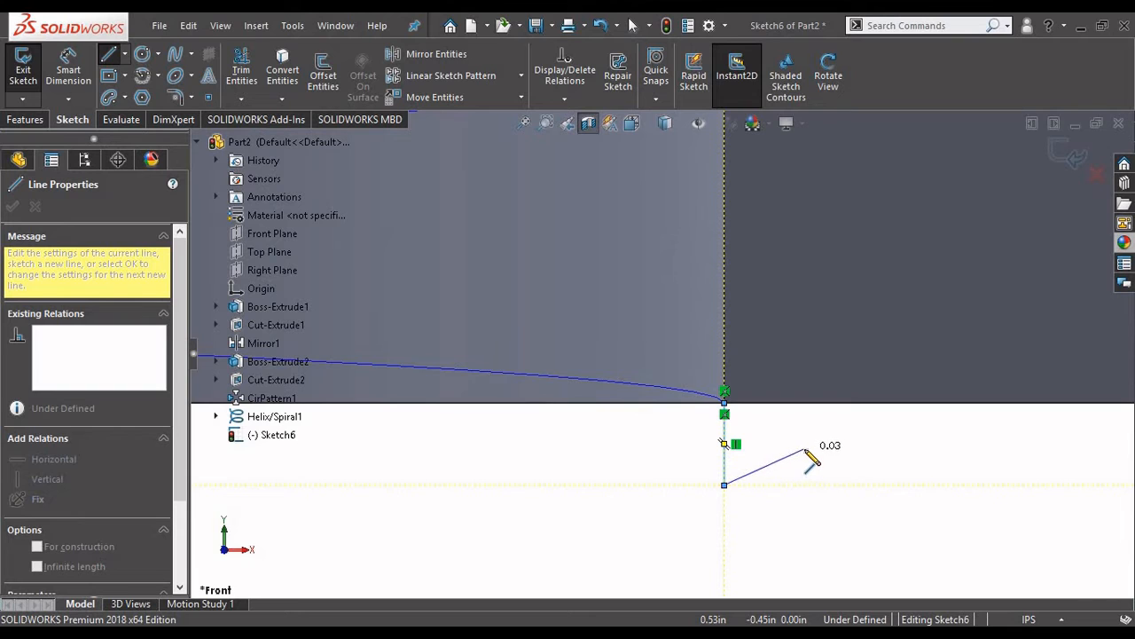
{"action": "left_click", "coordinate": [806, 452]}
{"action": "left_click", "coordinate": [724, 408]}
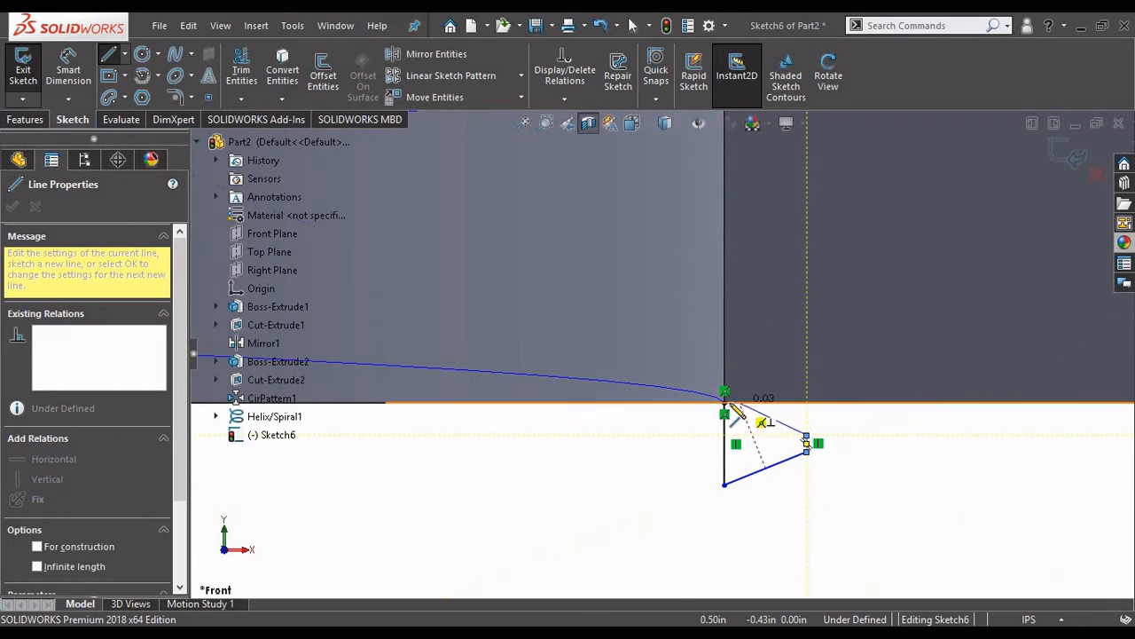
Step: Dimension the angle between the thread profile's long vertical line and its lower slanted line with Smart Dimension
{"action": "right_click", "coordinate": [647, 442]}
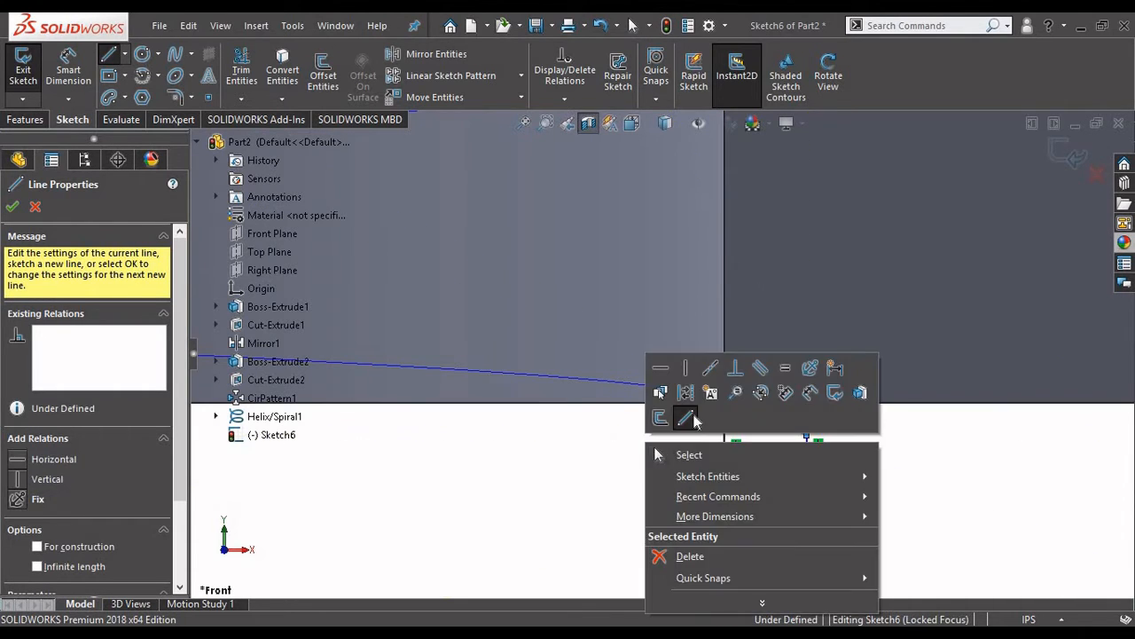
{"action": "left_click", "coordinate": [816, 398]}
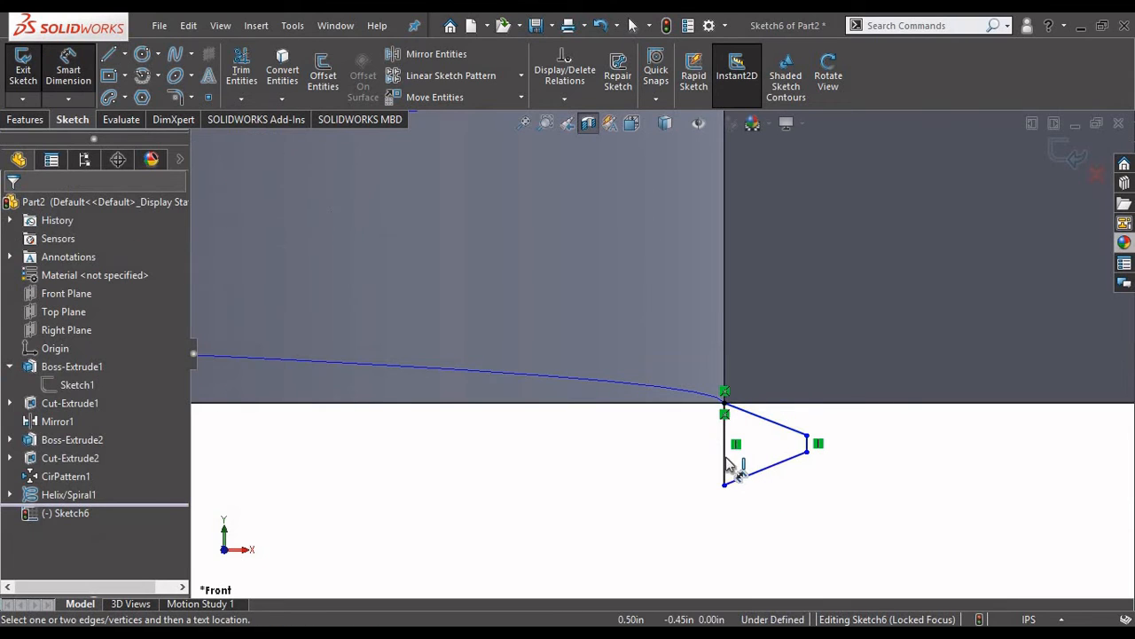
{"action": "left_click", "coordinate": [725, 457]}
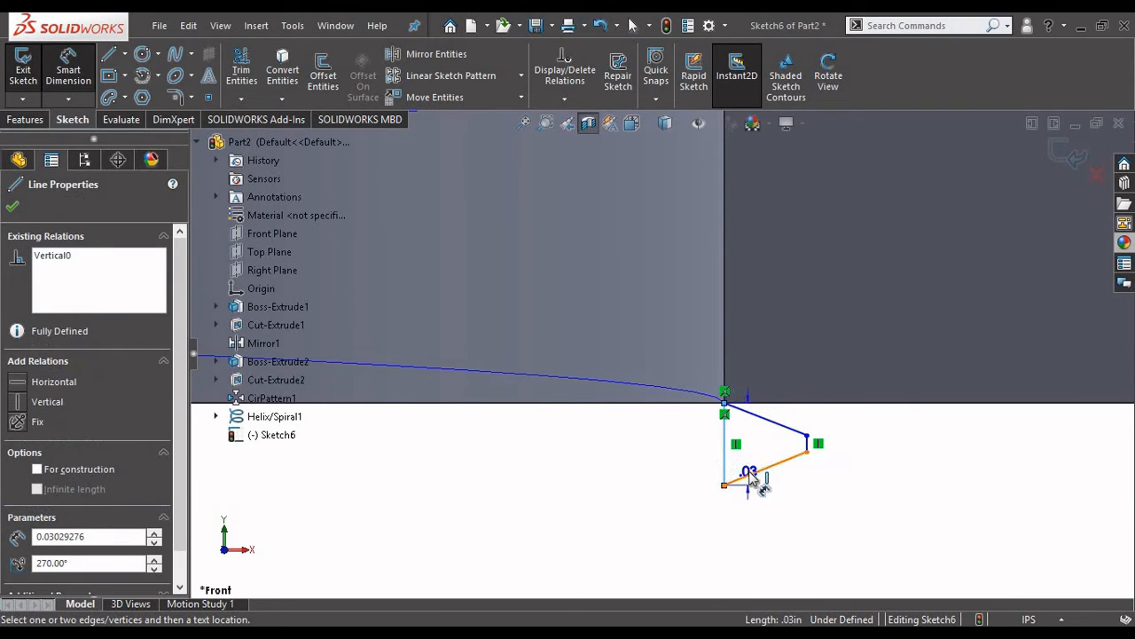
{"action": "left_click", "coordinate": [750, 474]}
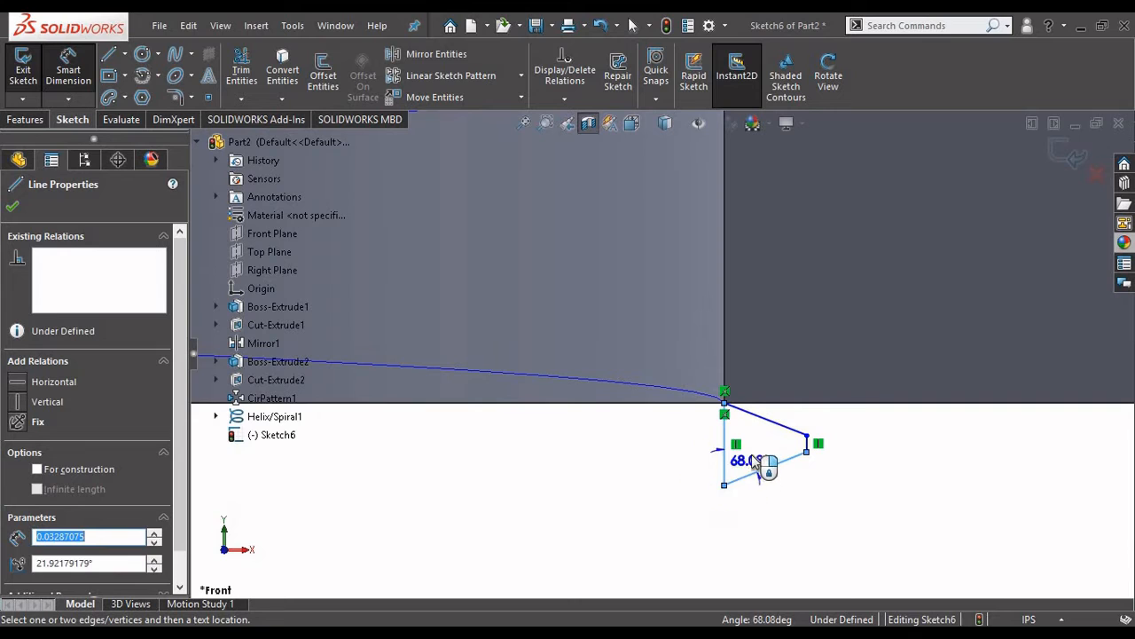
{"action": "left_click", "coordinate": [752, 460]}
{"action": "key", "text": "Return"}
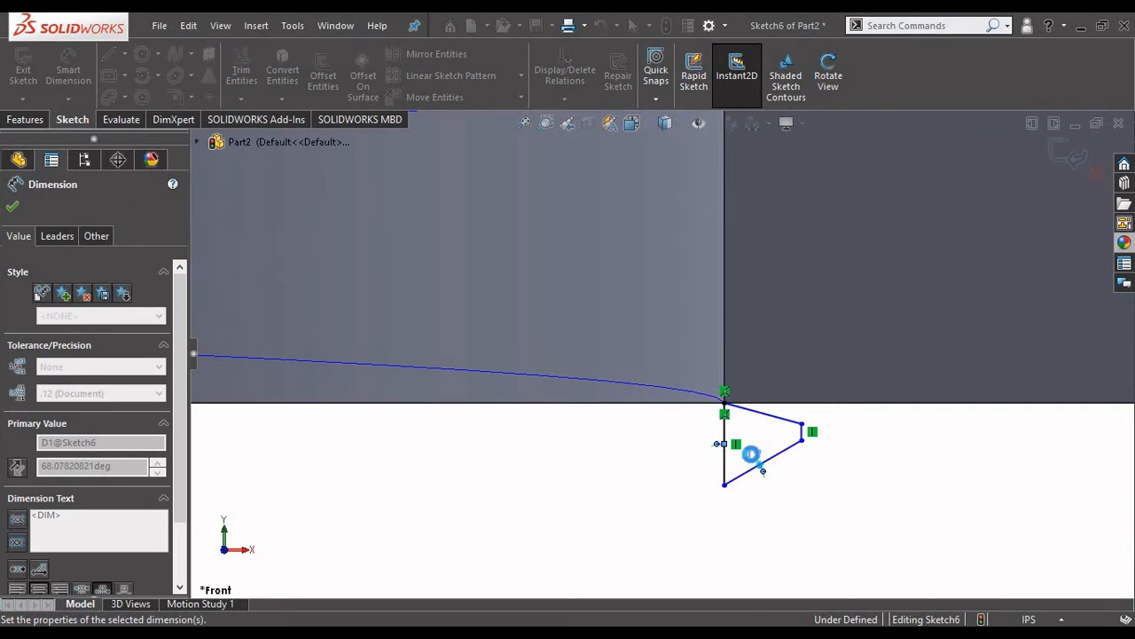
Step: Add an equal relation between the upper and lower slanted lines of the thread profile
{"action": "right_click", "coordinate": [863, 482]}
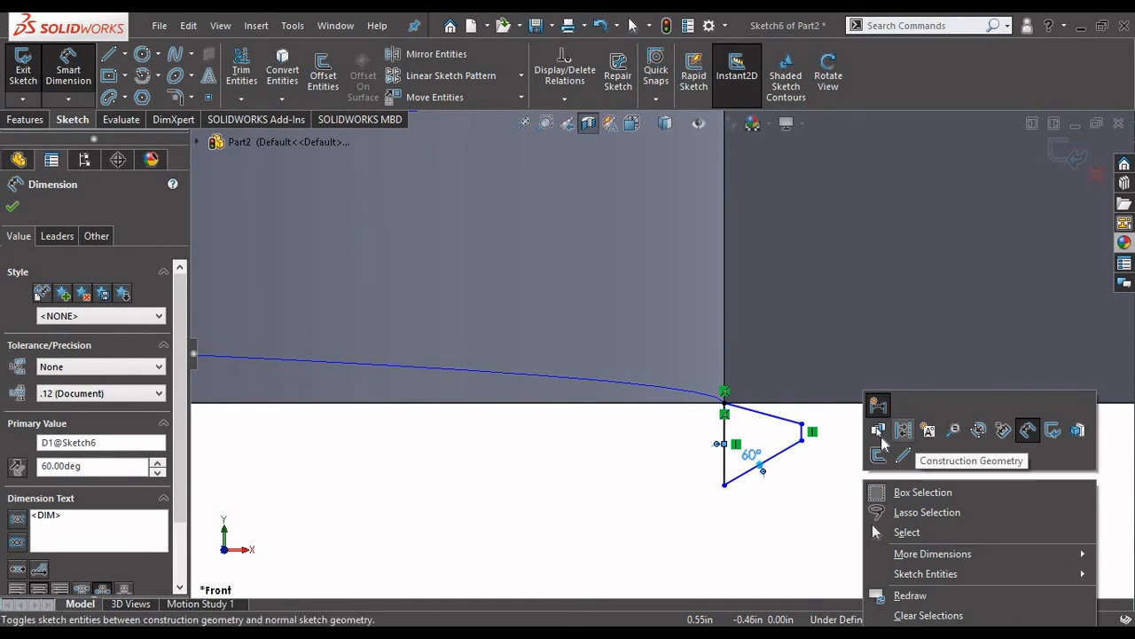
{"action": "left_click", "coordinate": [784, 473]}
{"action": "left_click", "coordinate": [765, 461]}
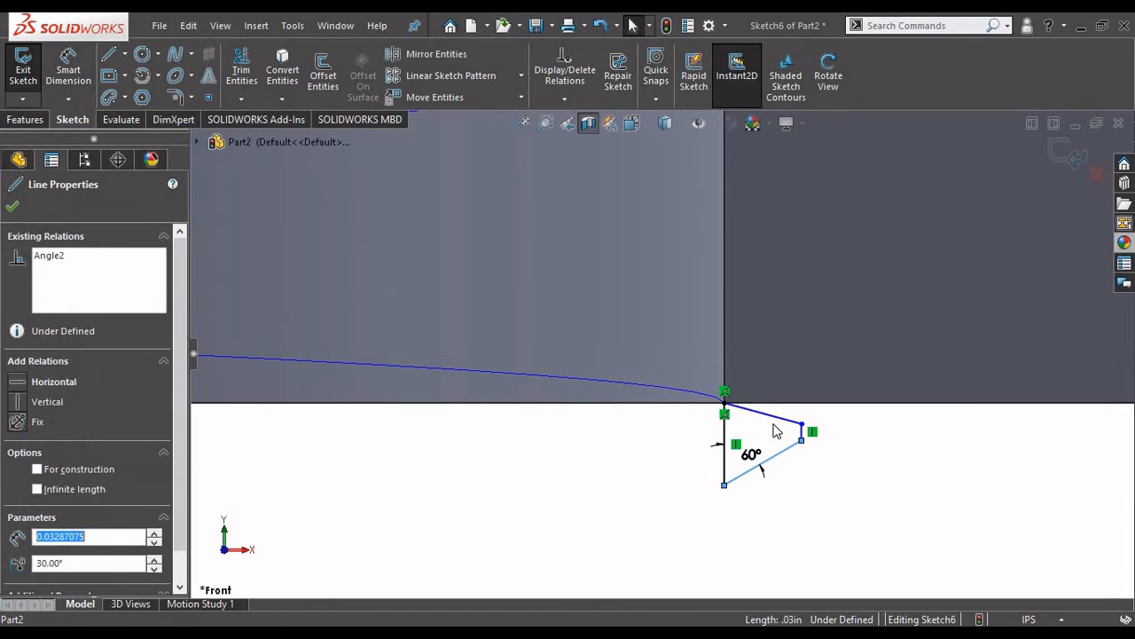
{"action": "left_click", "coordinate": [775, 427], "text": "ctrl"}
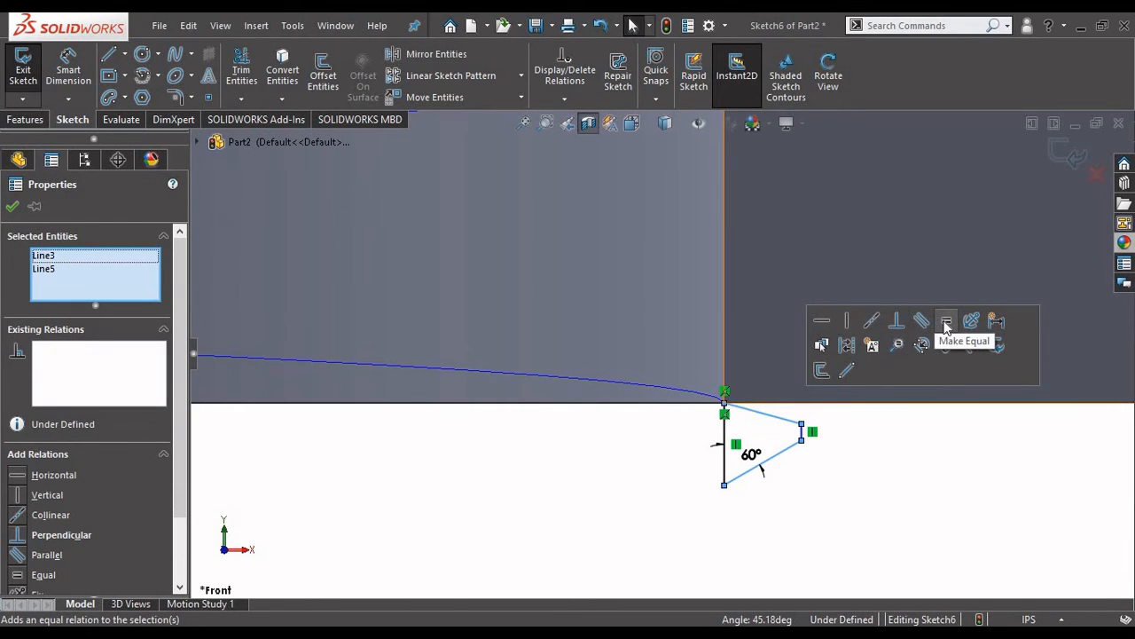
{"action": "left_click", "coordinate": [947, 327]}
Step: Move an endpoint of the short vertical line so the crossed slanted lines separate into an open trapezoid
{"action": "scroll", "coordinate": [823, 461], "scroll_direction": "down", "scroll_amount": 3}
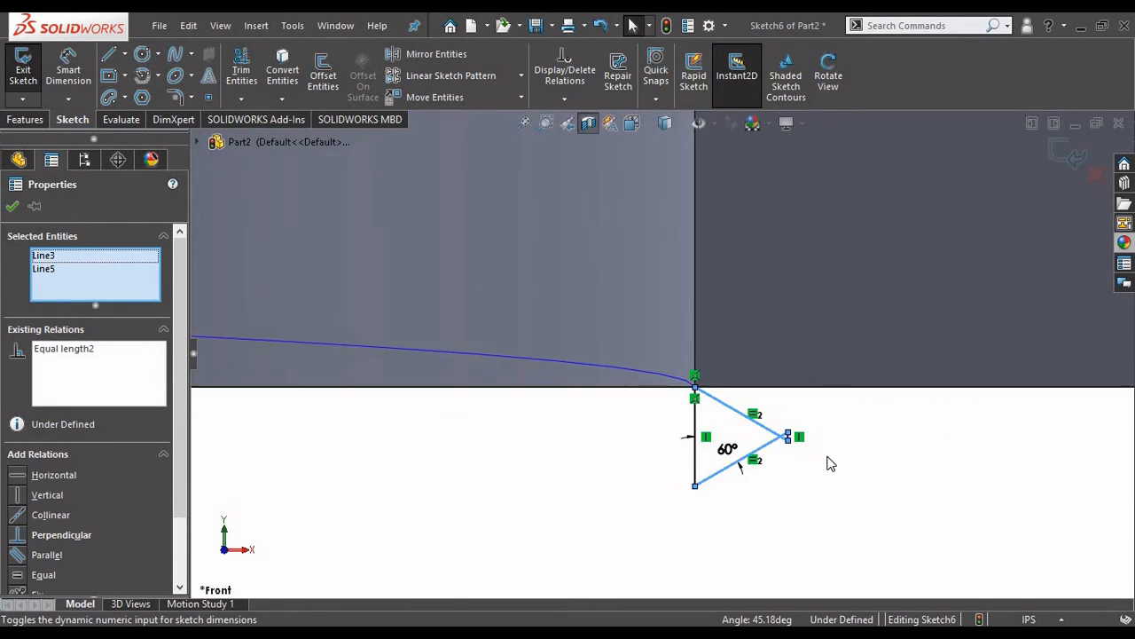
{"action": "scroll", "coordinate": [805, 456], "scroll_direction": "down", "scroll_amount": 1}
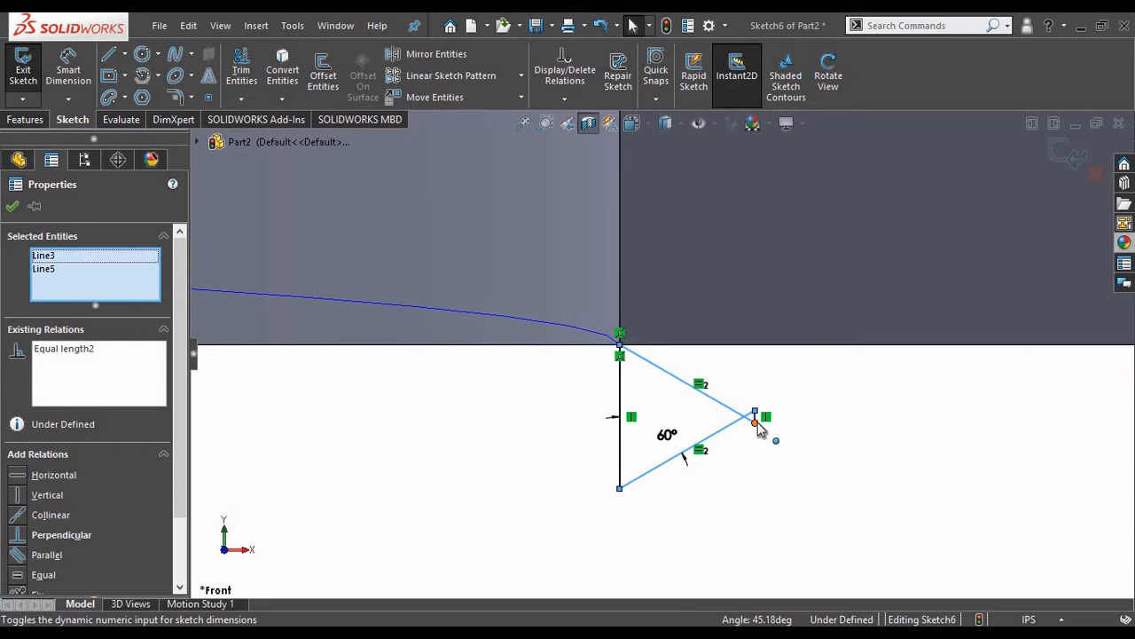
{"action": "left_click", "coordinate": [748, 418]}
{"action": "left_click_drag", "start_coordinate": [748, 416], "coordinate": [784, 473]}
{"action": "left_click", "coordinate": [872, 505]}
{"action": "scroll", "coordinate": [843, 470], "scroll_direction": "up", "scroll_amount": 2}
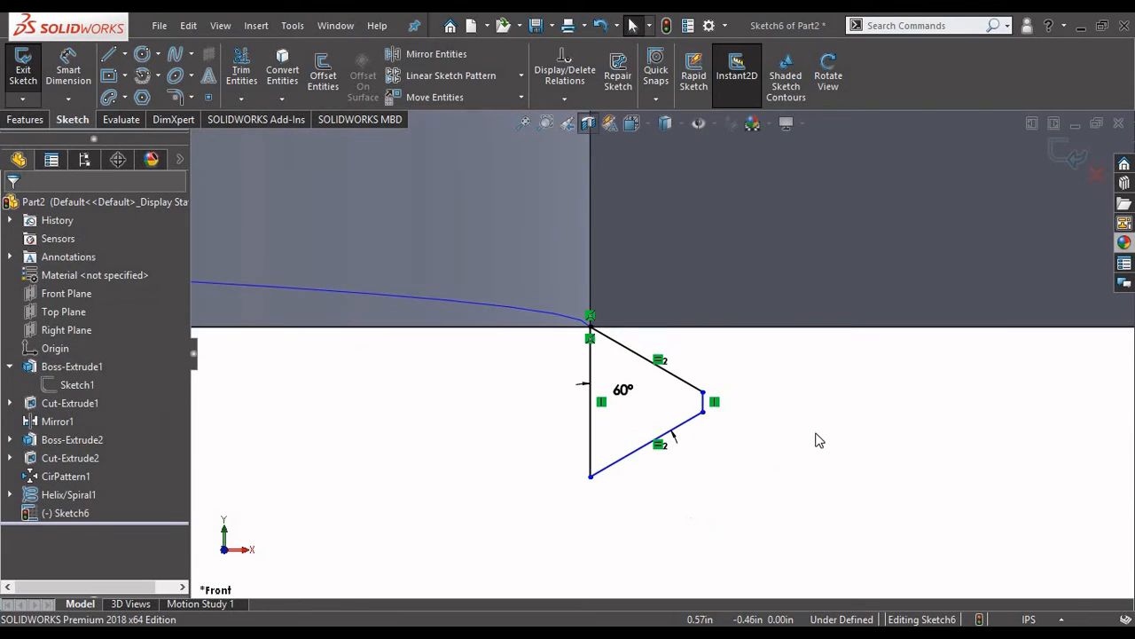
Step: Dimension the height of the profile's long vertical line and delete the equal relation between the two slanted lines
{"action": "right_click", "coordinate": [777, 401]}
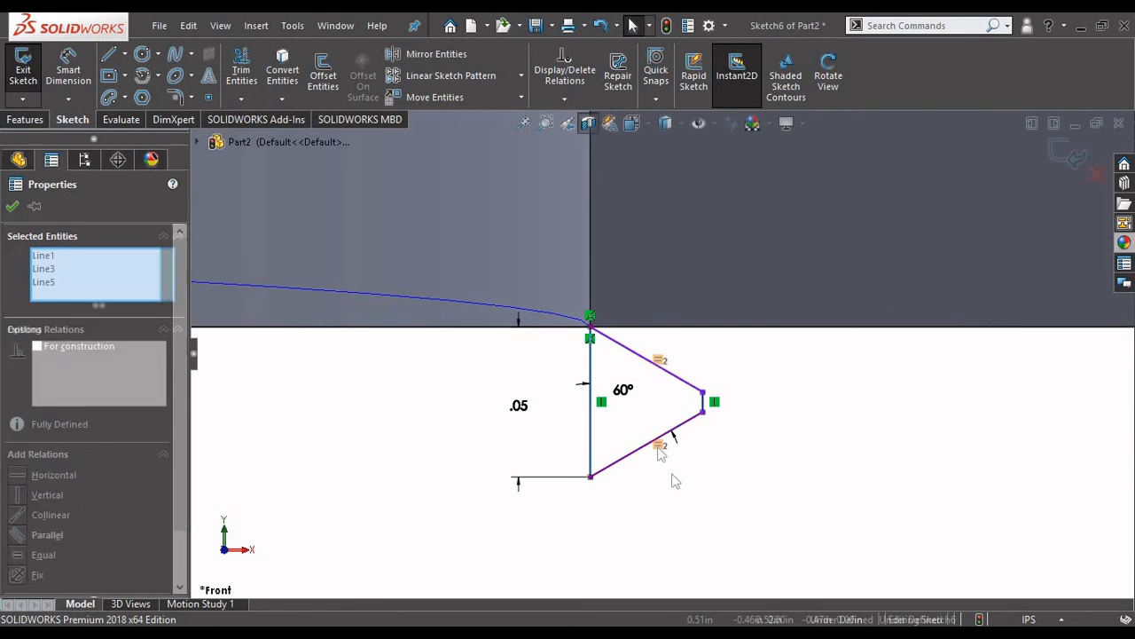
{"action": "key", "text": "Delete"}
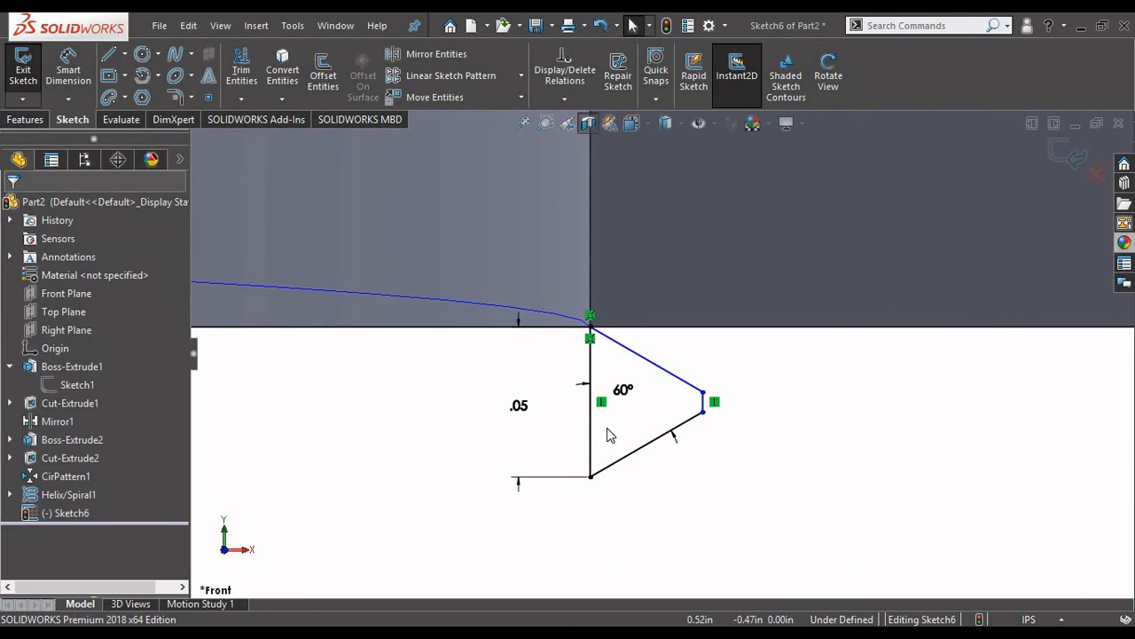
{"action": "left_click", "coordinate": [594, 425]}
{"action": "left_click", "coordinate": [638, 463]}
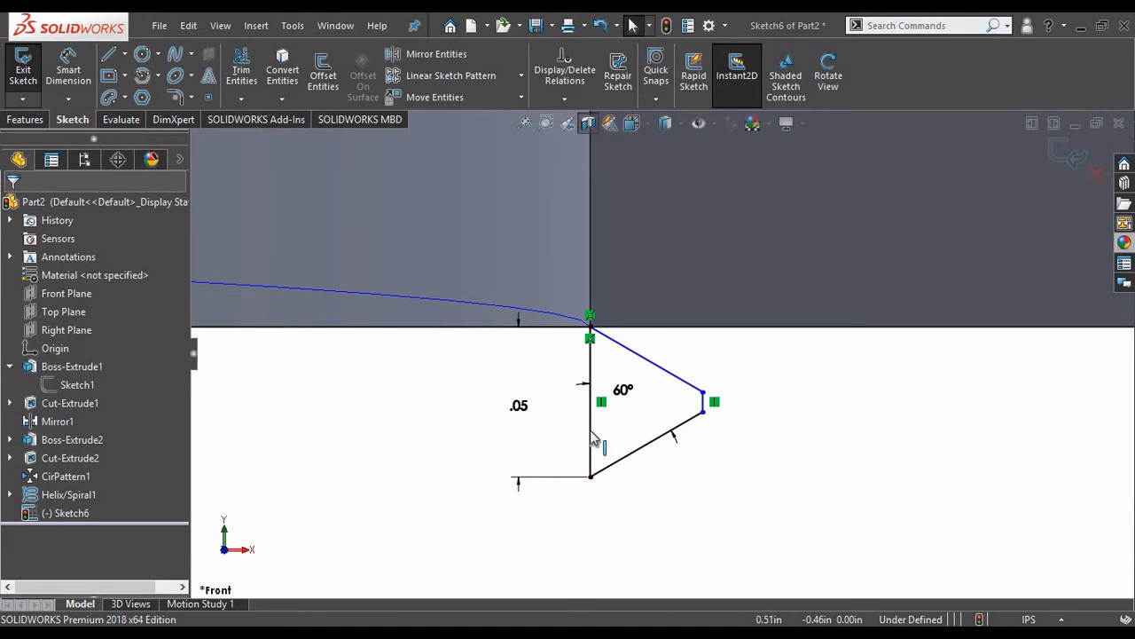
{"action": "left_click", "coordinate": [659, 373]}
{"action": "left_click", "coordinate": [590, 417], "text": "ctrl"}
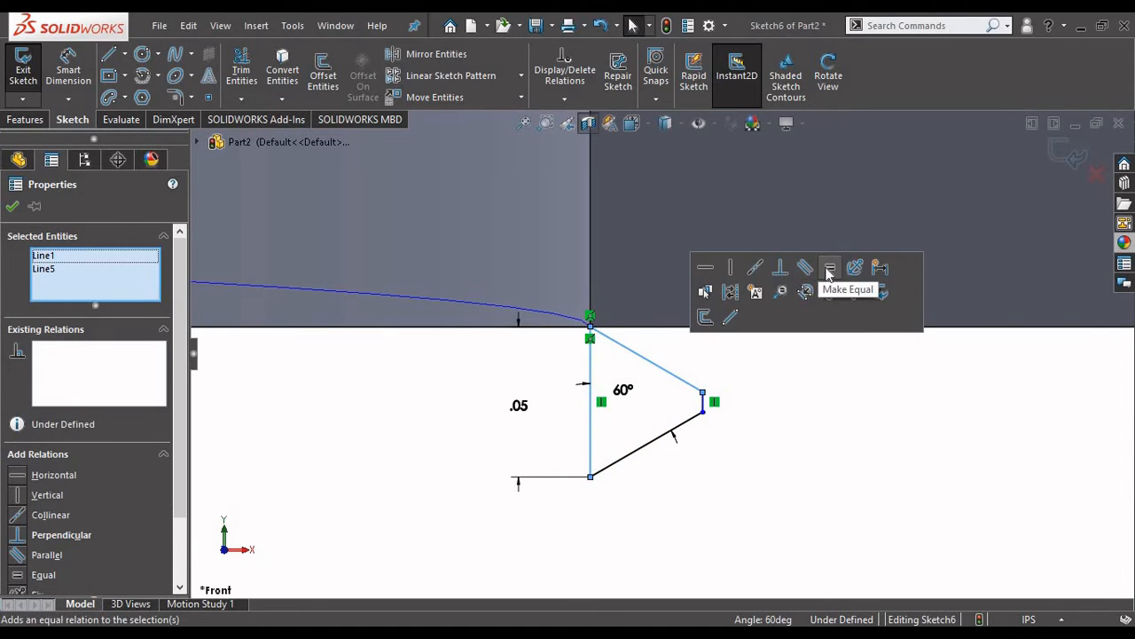
Step: Dimension the angle between the profile's long vertical line and its upper slanted line with Smart Dimension
{"action": "right_click", "coordinate": [791, 386]}
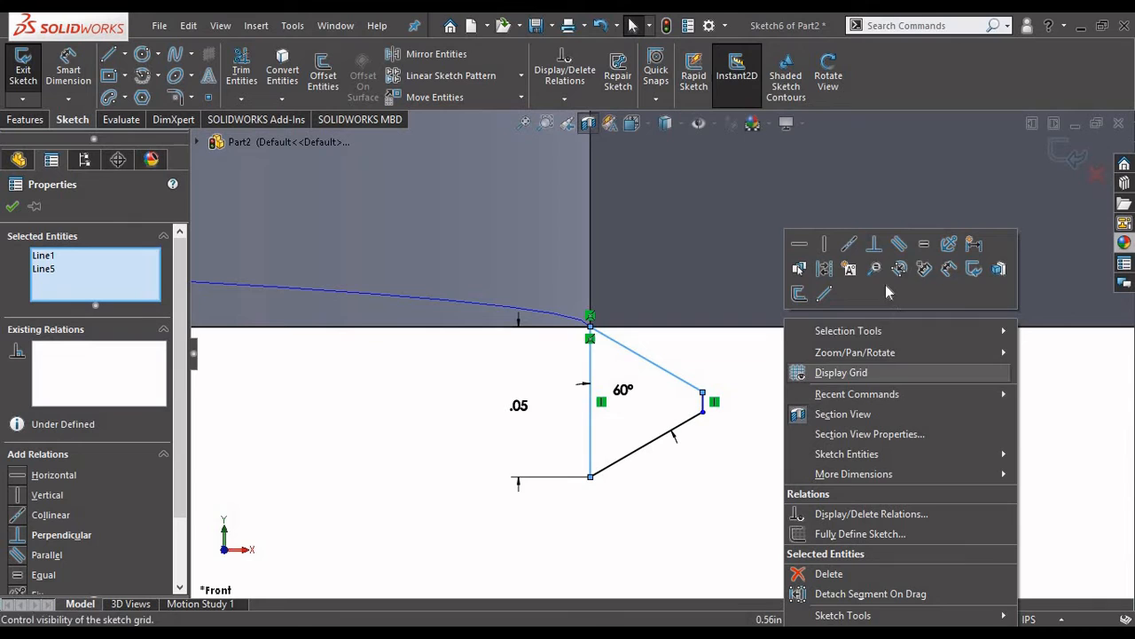
{"action": "left_click", "coordinate": [949, 268]}
{"action": "left_click", "coordinate": [653, 368]}
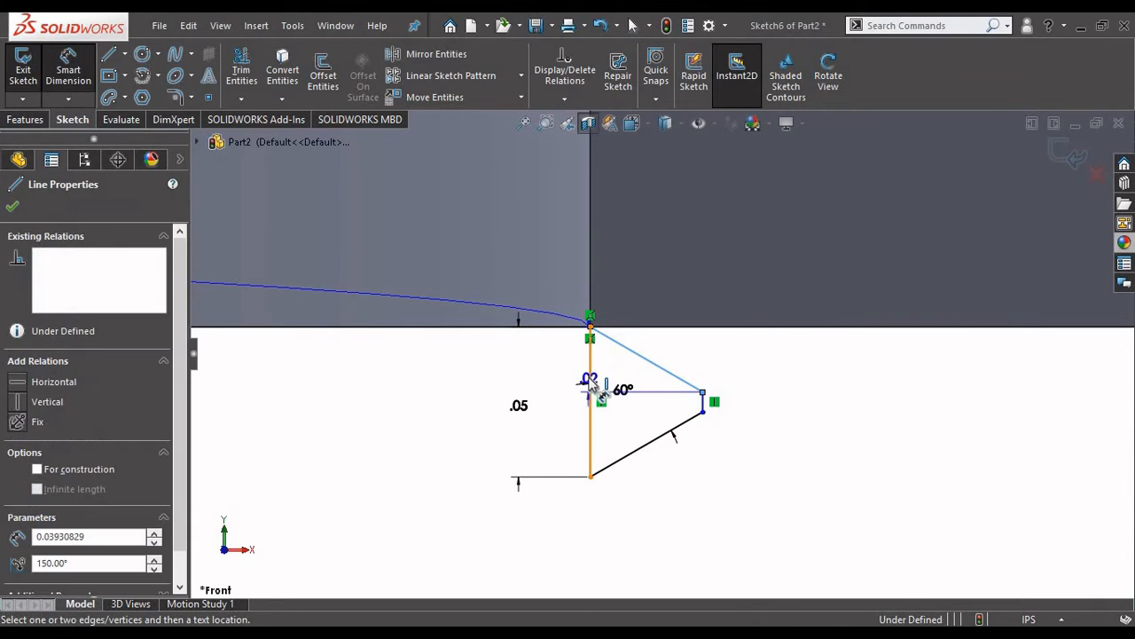
{"action": "left_click", "coordinate": [591, 386]}
{"action": "left_click", "coordinate": [648, 401]}
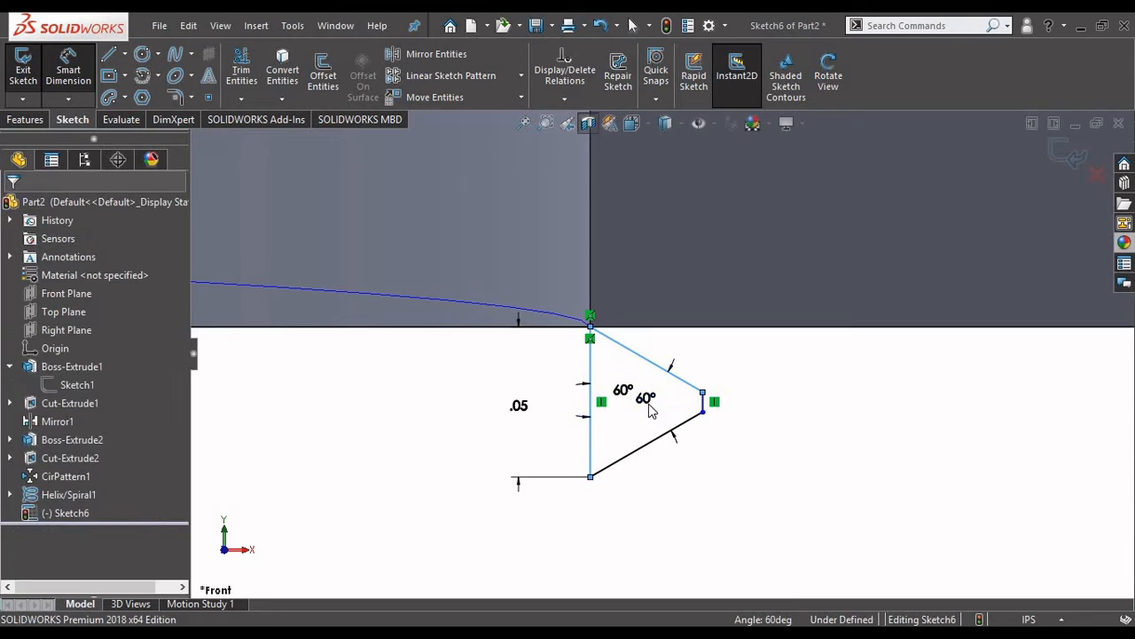
{"action": "left_click", "coordinate": [574, 396]}
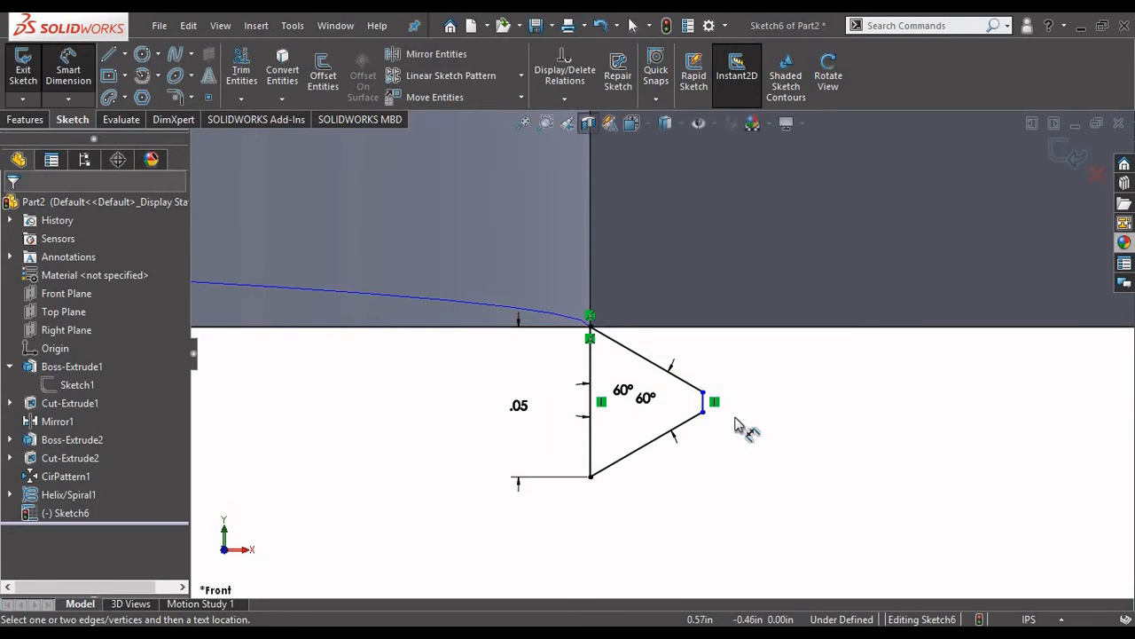
Step: Shorten the profile's short vertical line to about 0.006 in by moving its lower endpoint slightly outward
{"action": "scroll", "coordinate": [736, 416], "scroll_direction": "down", "scroll_amount": 3}
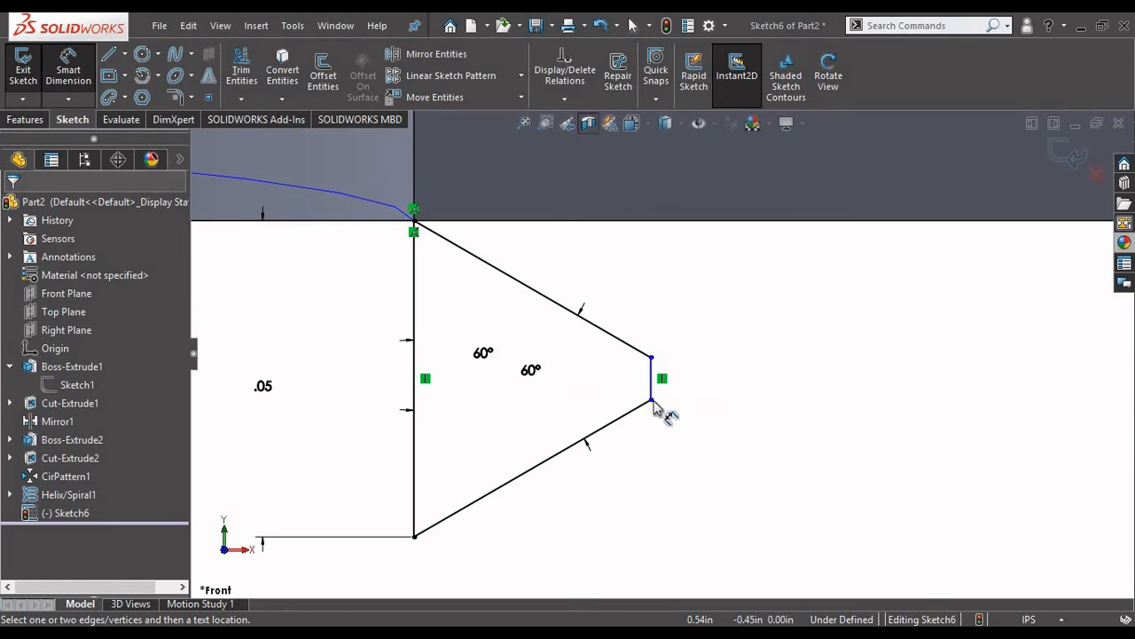
{"action": "right_click", "coordinate": [795, 398]}
{"action": "left_click", "coordinate": [839, 446]}
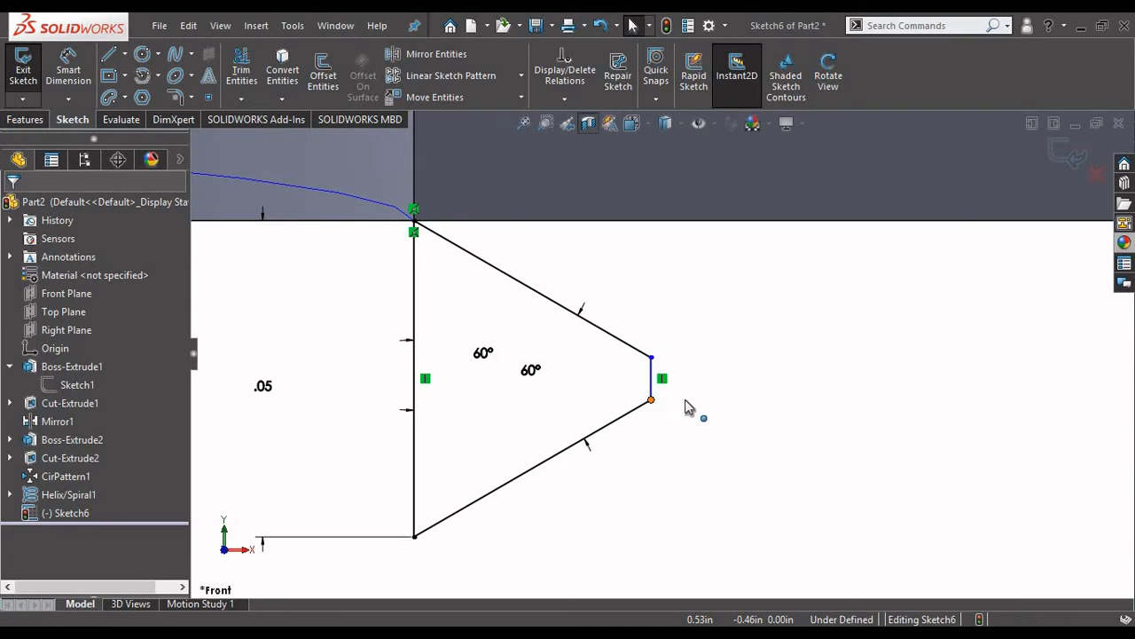
{"action": "left_click_drag", "start_coordinate": [684, 406], "coordinate": [659, 410]}
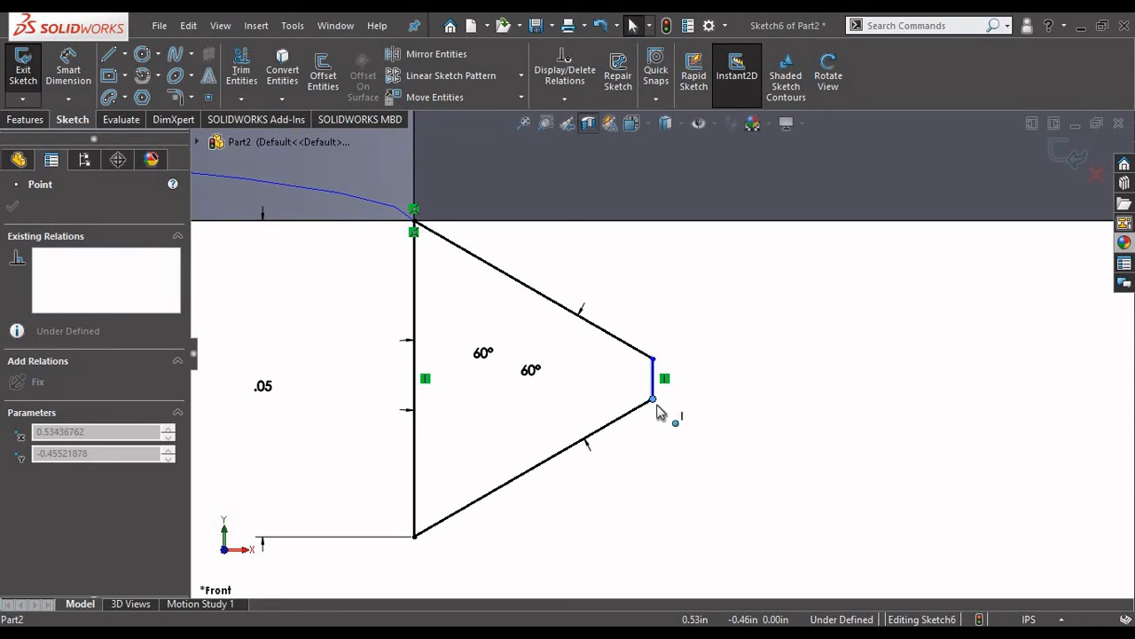
{"action": "left_click", "coordinate": [744, 387]}
{"action": "right_click", "coordinate": [741, 387]}
{"action": "left_click", "coordinate": [700, 440]}
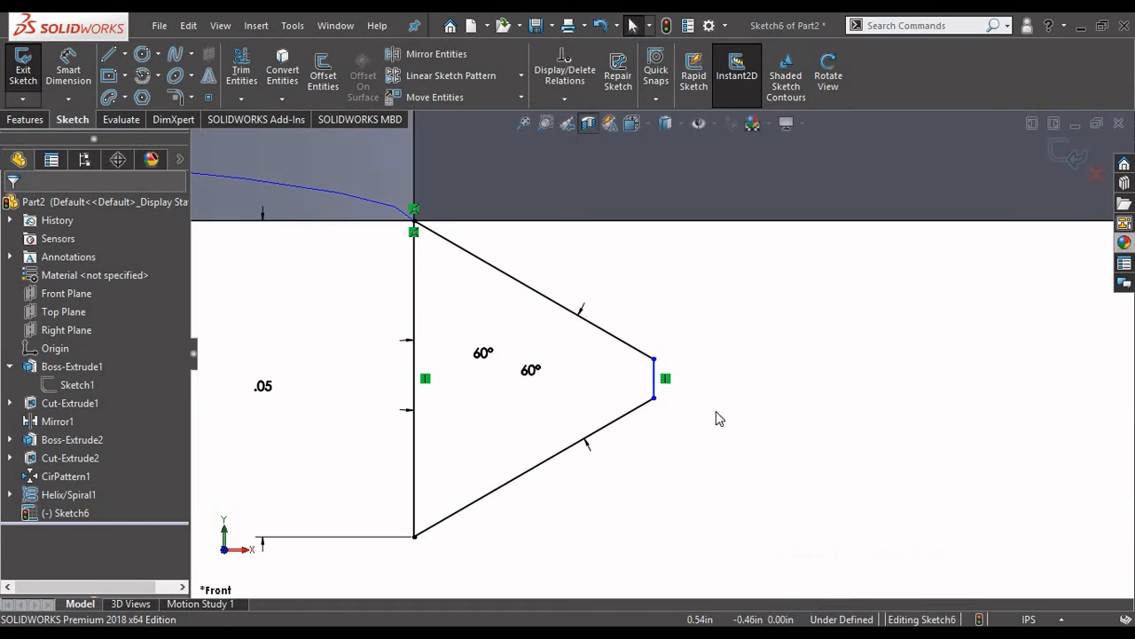
Step: Dimension the length of the profile's short vertical line, keeping its drawn size, and leave Smart Dimension
{"action": "right_click", "coordinate": [691, 409]}
{"action": "left_click", "coordinate": [730, 355]}
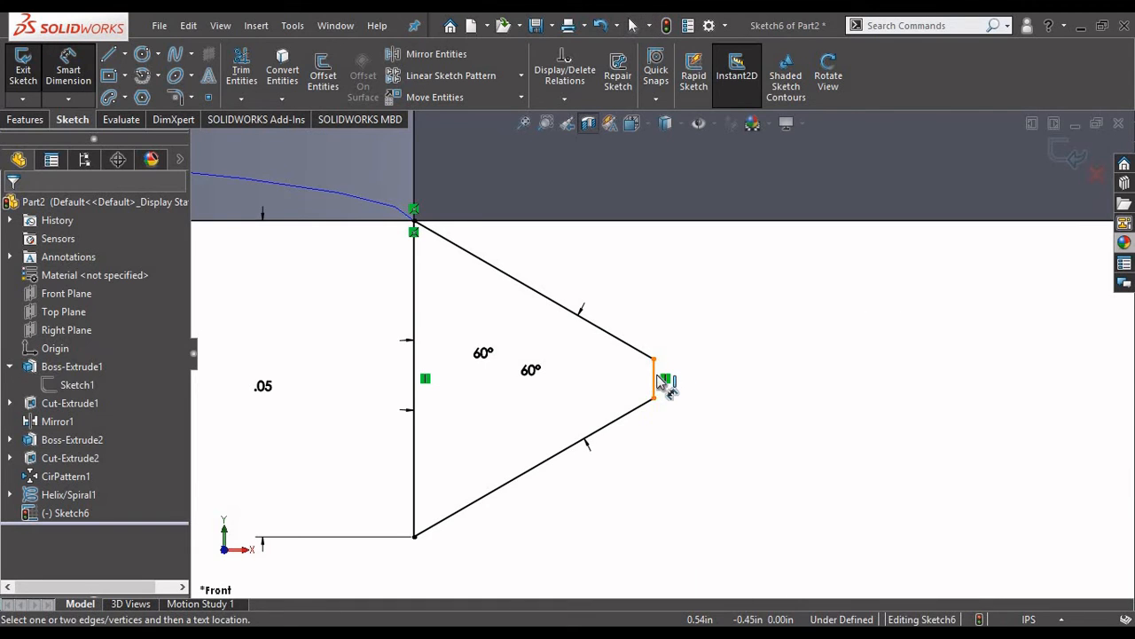
{"action": "left_click", "coordinate": [658, 377]}
{"action": "left_click", "coordinate": [741, 381]}
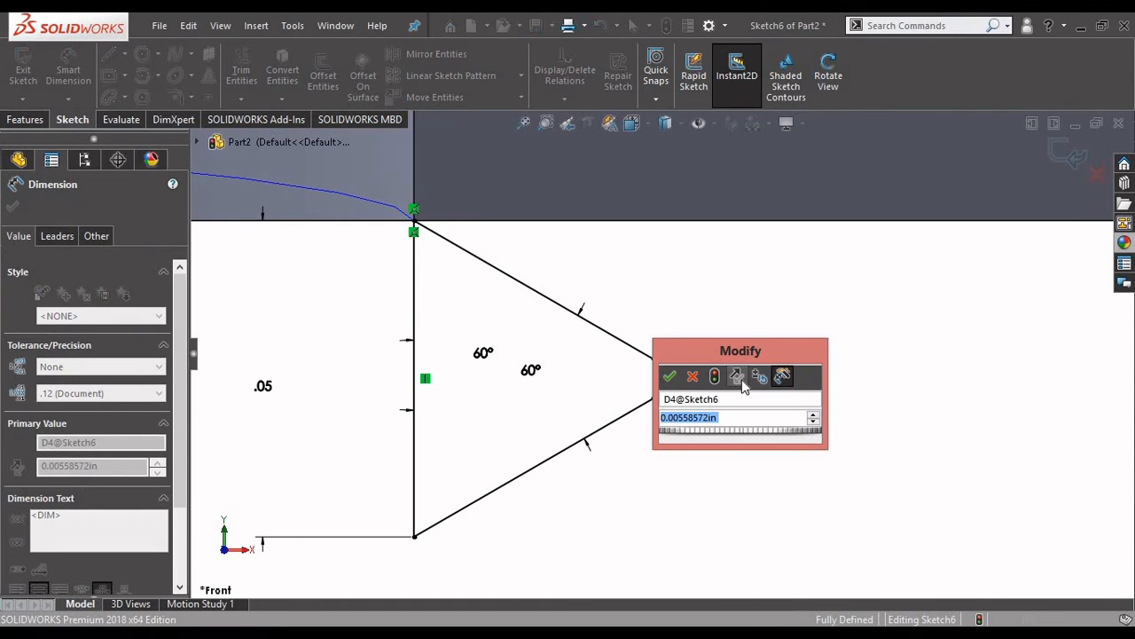
{"action": "left_click", "coordinate": [673, 373]}
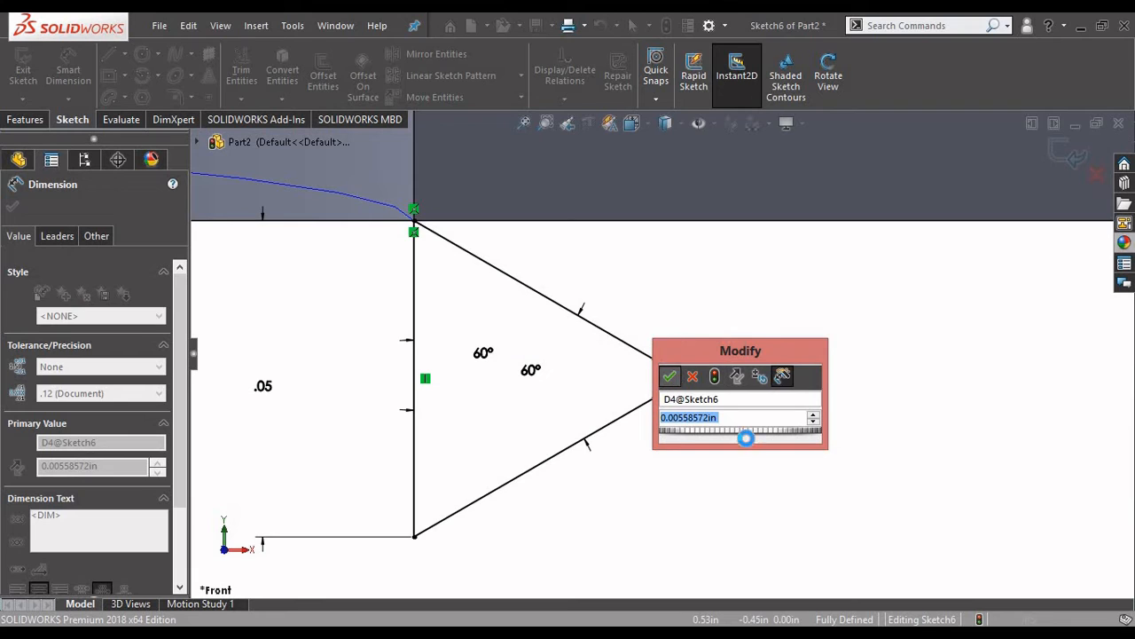
{"action": "left_click", "coordinate": [692, 456]}
{"action": "right_click", "coordinate": [691, 450]}
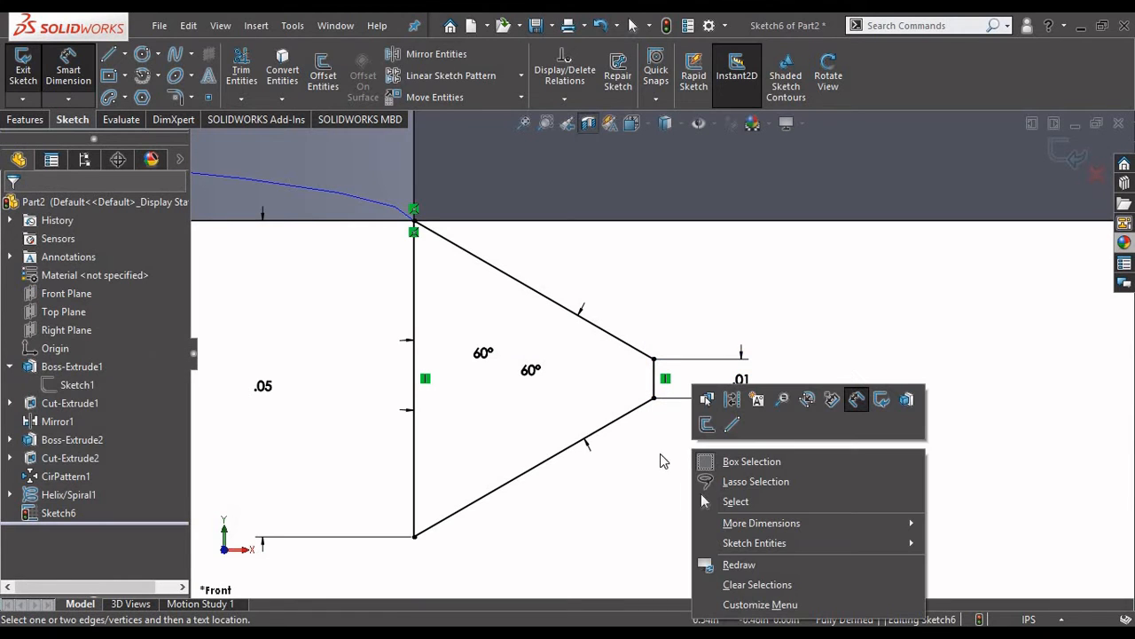
{"action": "left_click", "coordinate": [737, 502]}
Step: Exit the thread profile sketch and create a Swept Cut of the profile along the helix
{"action": "scroll", "coordinate": [517, 484], "scroll_direction": "up", "scroll_amount": 6}
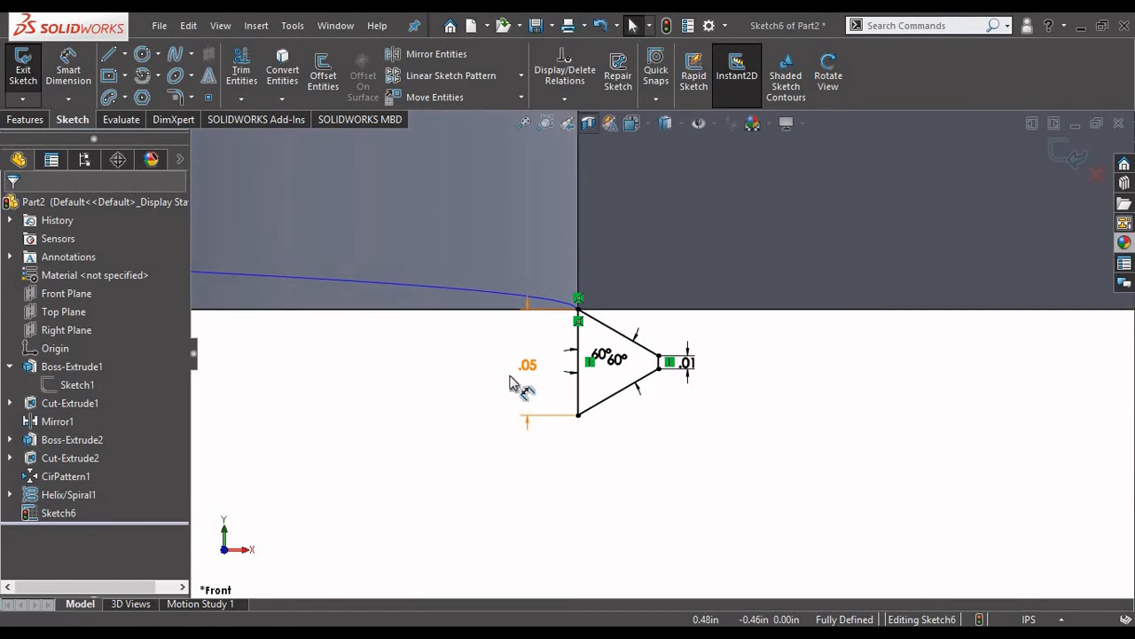
{"action": "left_click", "coordinate": [36, 121]}
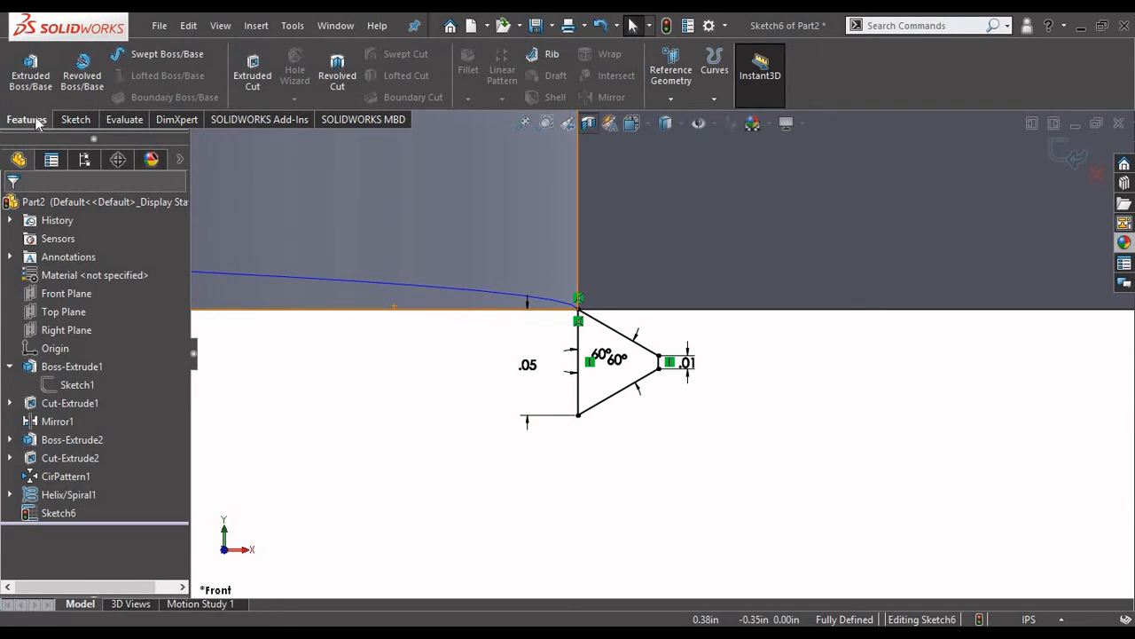
{"action": "left_click", "coordinate": [1068, 156]}
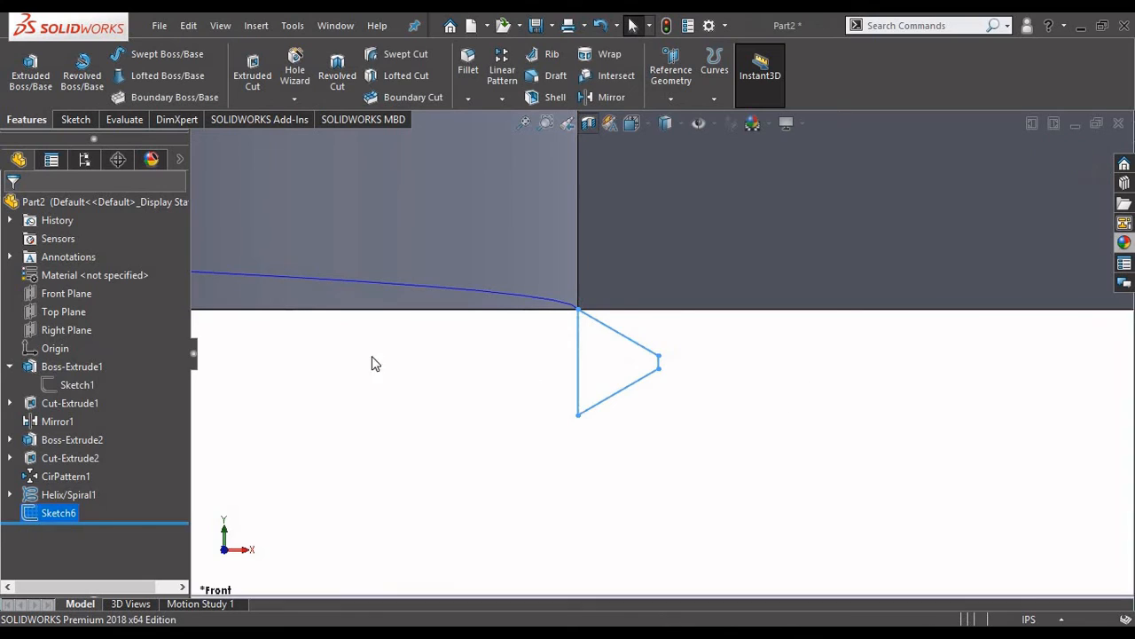
{"action": "left_click", "coordinate": [388, 53]}
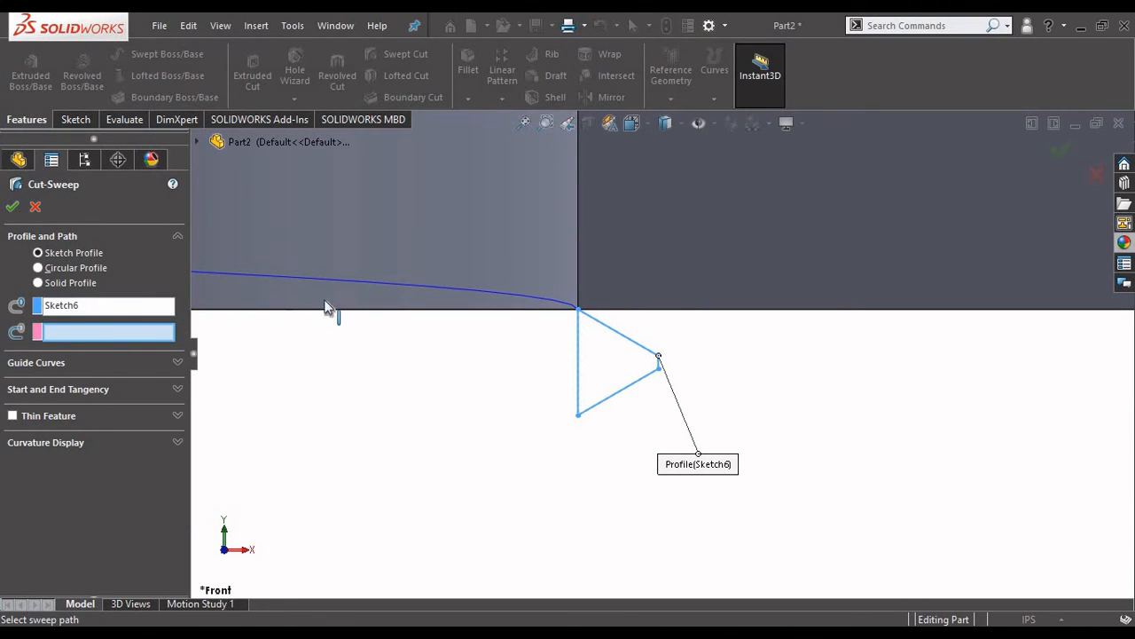
{"action": "left_click", "coordinate": [394, 283]}
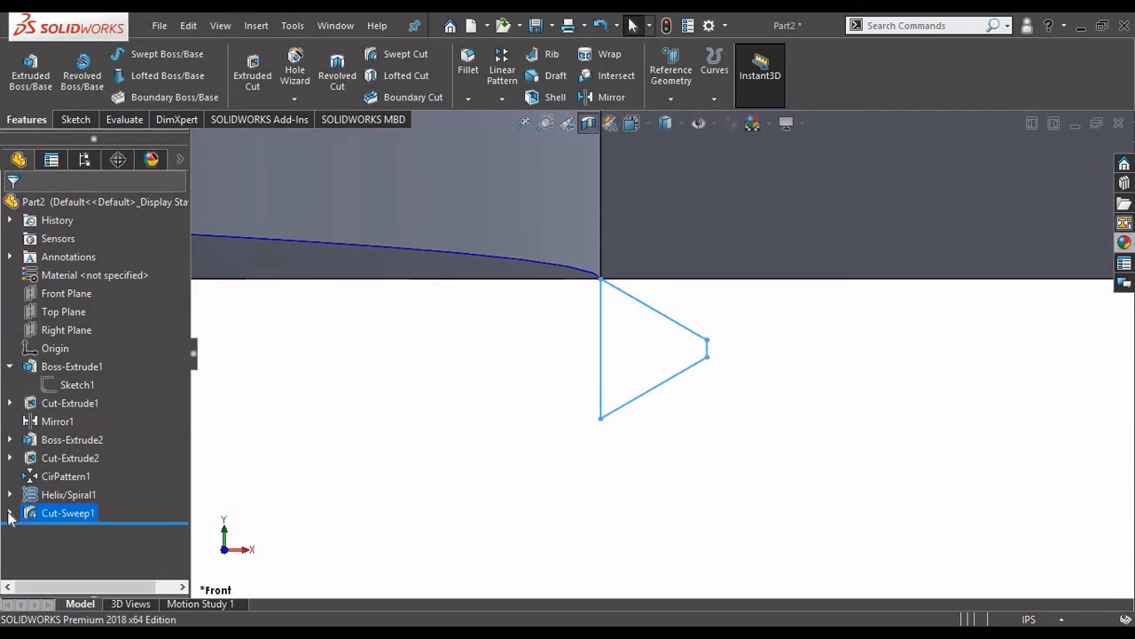
Step: Edit the swept cut's profile sketch and set the long vertical line's height to 0.1 in
{"action": "right_click", "coordinate": [71, 529]}
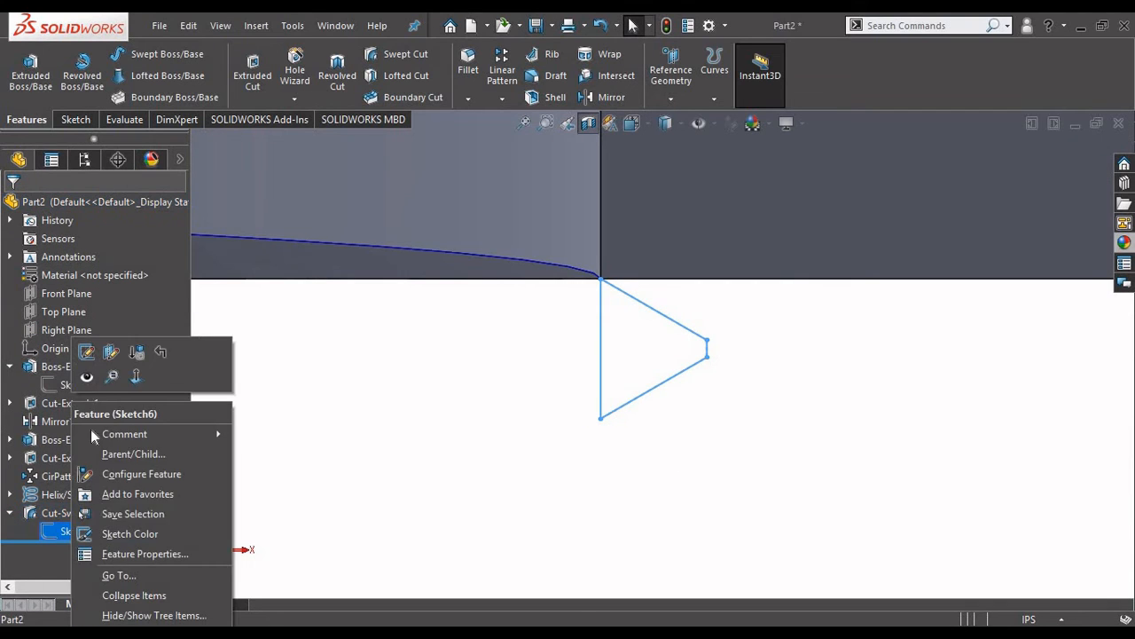
{"action": "left_click", "coordinate": [86, 351]}
{"action": "double_click", "coordinate": [534, 353]}
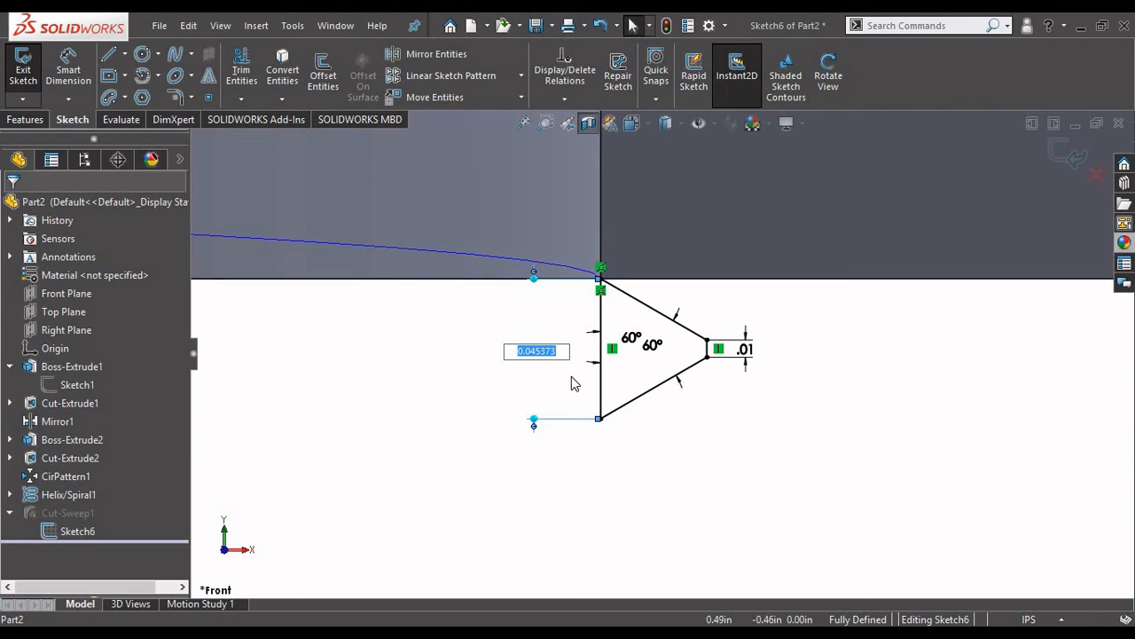
{"action": "type", "text": ".1"}
{"action": "key", "text": "Return"}
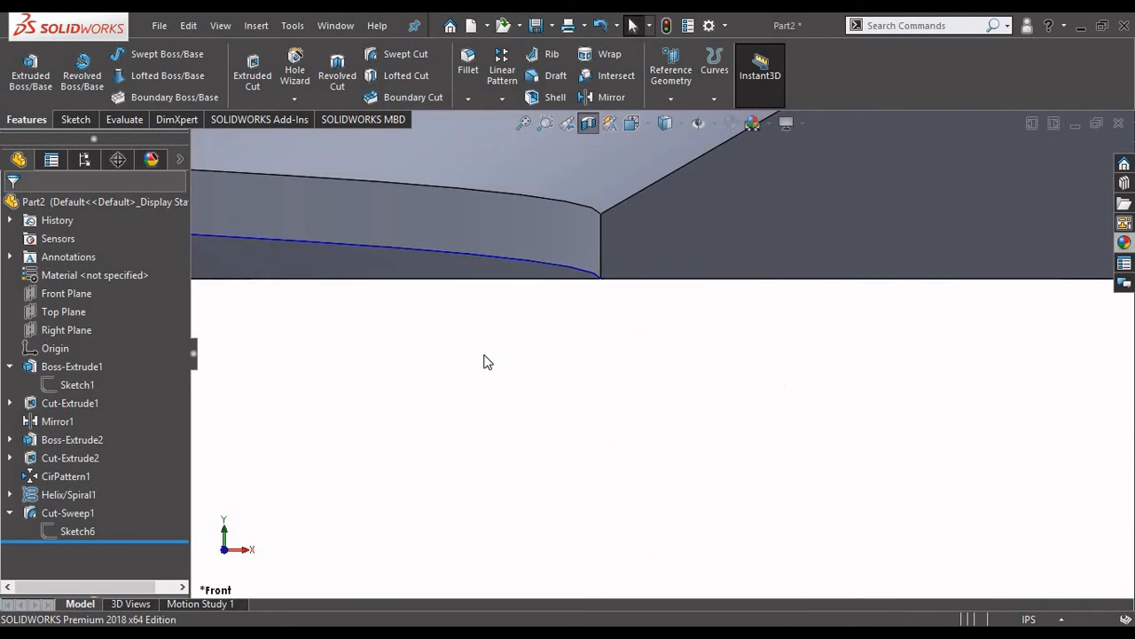
Step: Turn off the section view and hide curves so the full nut is shown without the helix
{"action": "scroll", "coordinate": [523, 357], "scroll_direction": "up", "scroll_amount": 8}
{"action": "scroll", "coordinate": [553, 297], "scroll_direction": "up", "scroll_amount": 2}
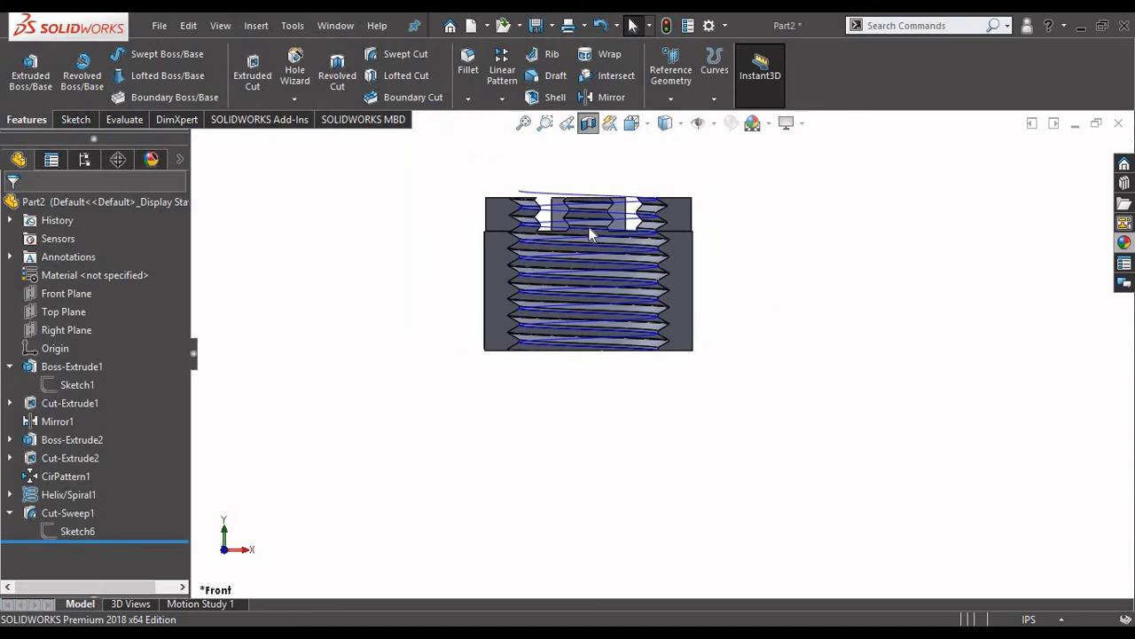
{"action": "scroll", "coordinate": [591, 231], "scroll_direction": "down", "scroll_amount": 3}
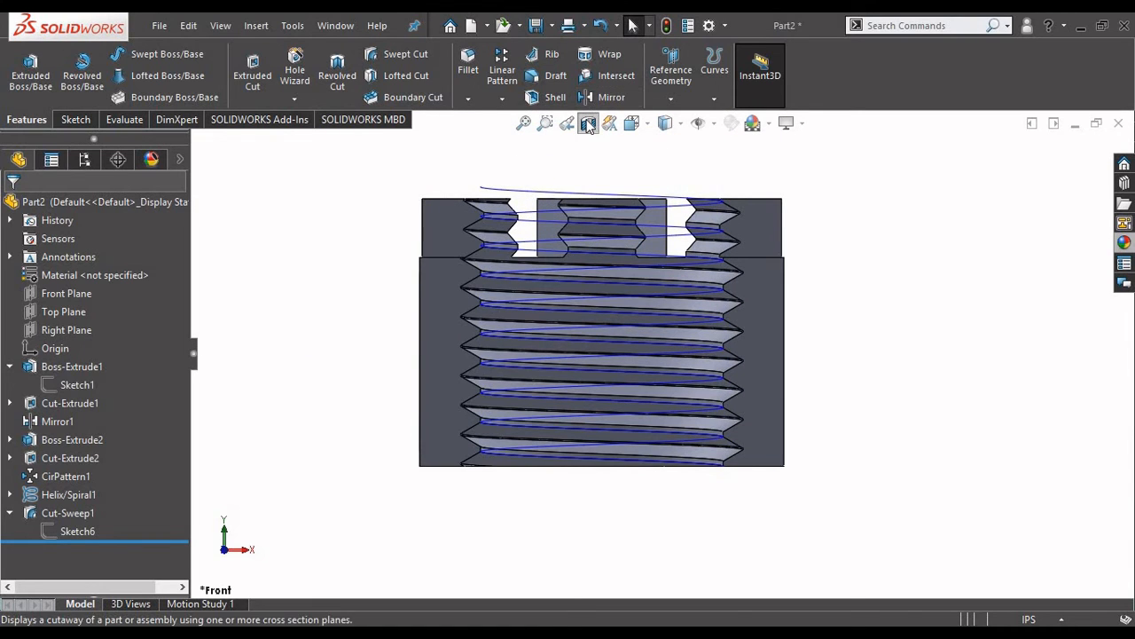
{"action": "left_click", "coordinate": [589, 120]}
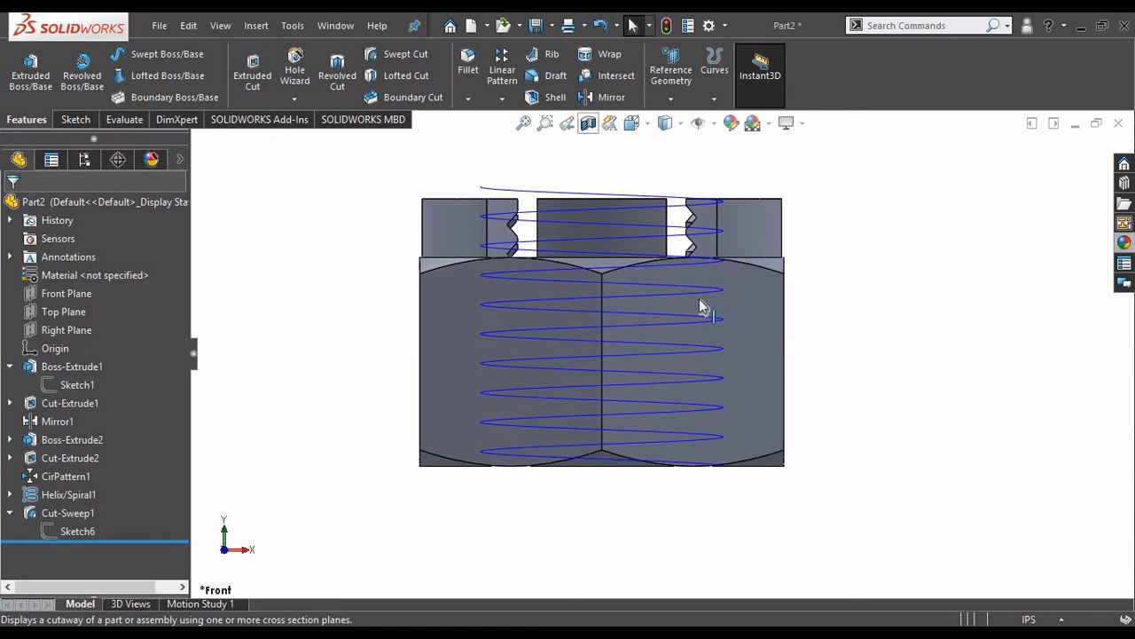
{"action": "left_click", "coordinate": [714, 122]}
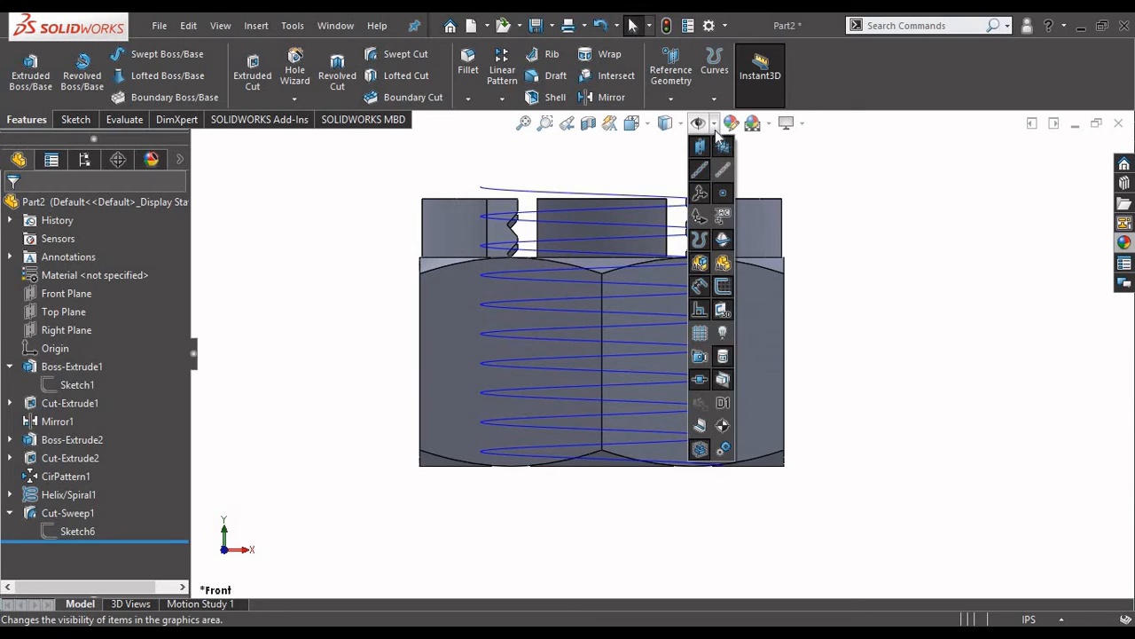
{"action": "left_click", "coordinate": [706, 240]}
{"action": "middle_click_drag", "start_coordinate": [849, 264], "coordinate": [865, 359]}
{"action": "middle_click_drag", "start_coordinate": [859, 319], "coordinate": [816, 310]}
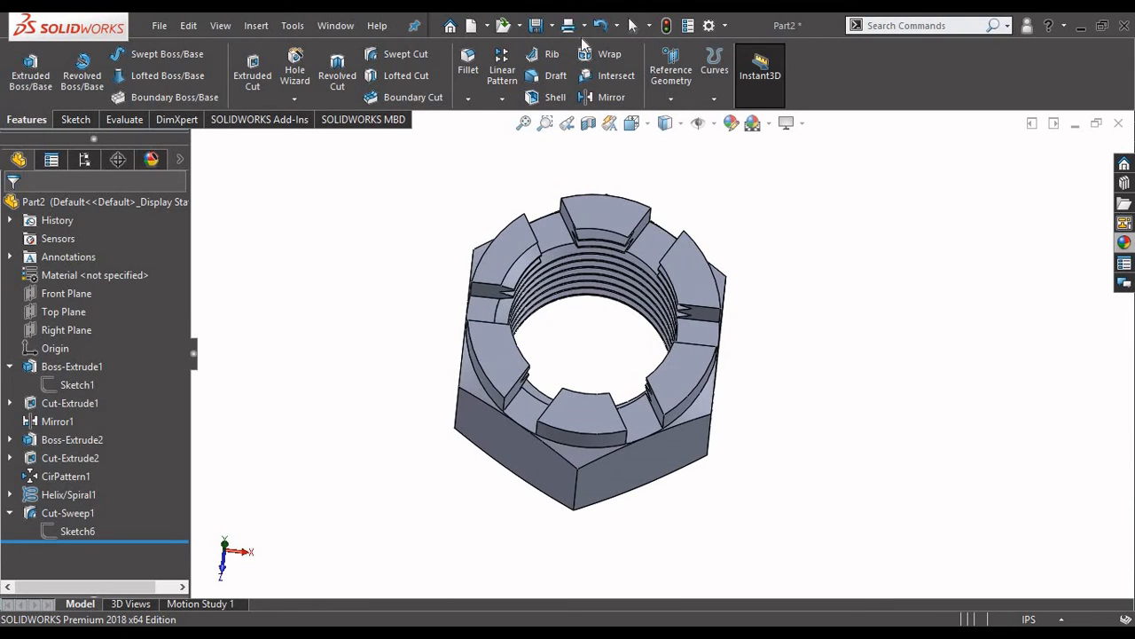
Step: Start a Chamfer and select the outer top edges of all six raised castle segments
{"action": "left_click", "coordinate": [468, 98]}
{"action": "left_click", "coordinate": [491, 135]}
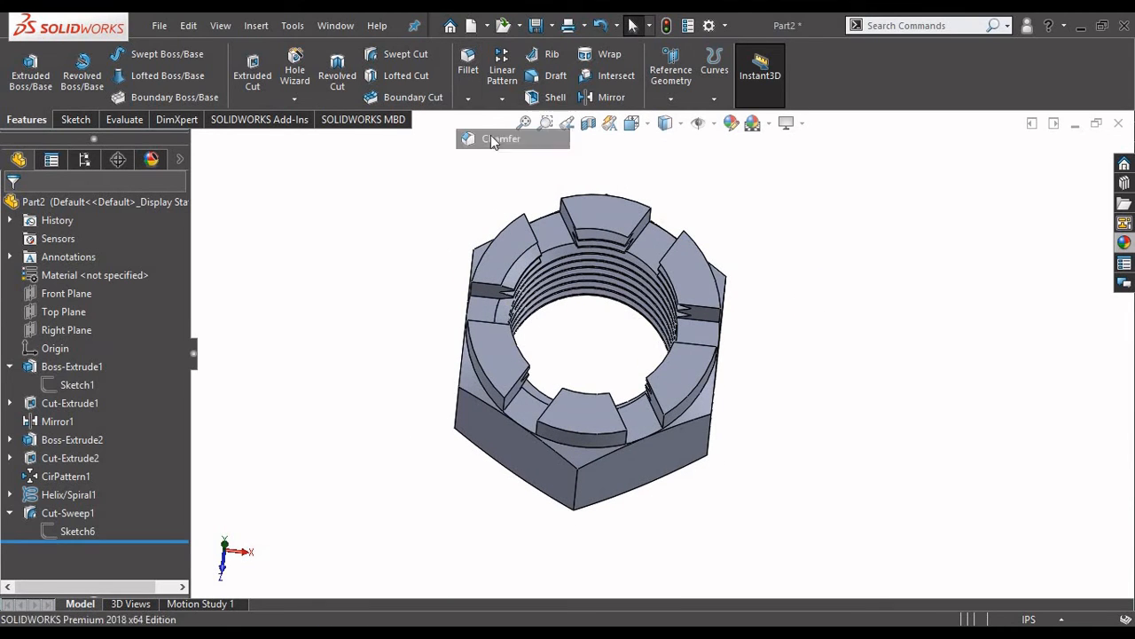
{"action": "left_click", "coordinate": [681, 373]}
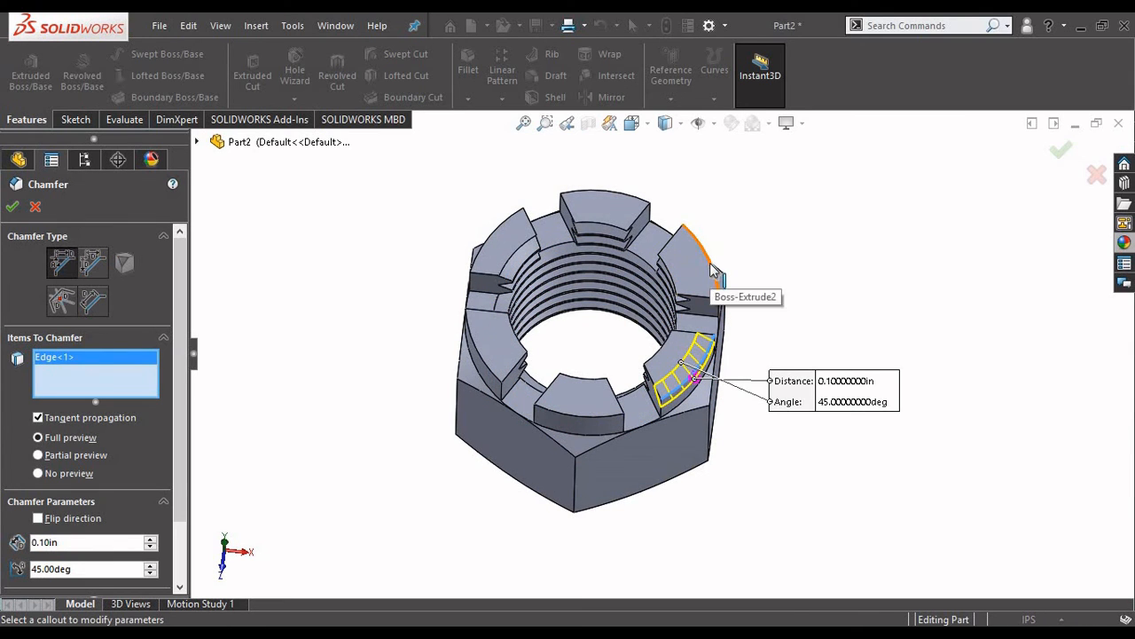
{"action": "left_click", "coordinate": [715, 270]}
{"action": "left_click", "coordinate": [618, 197]}
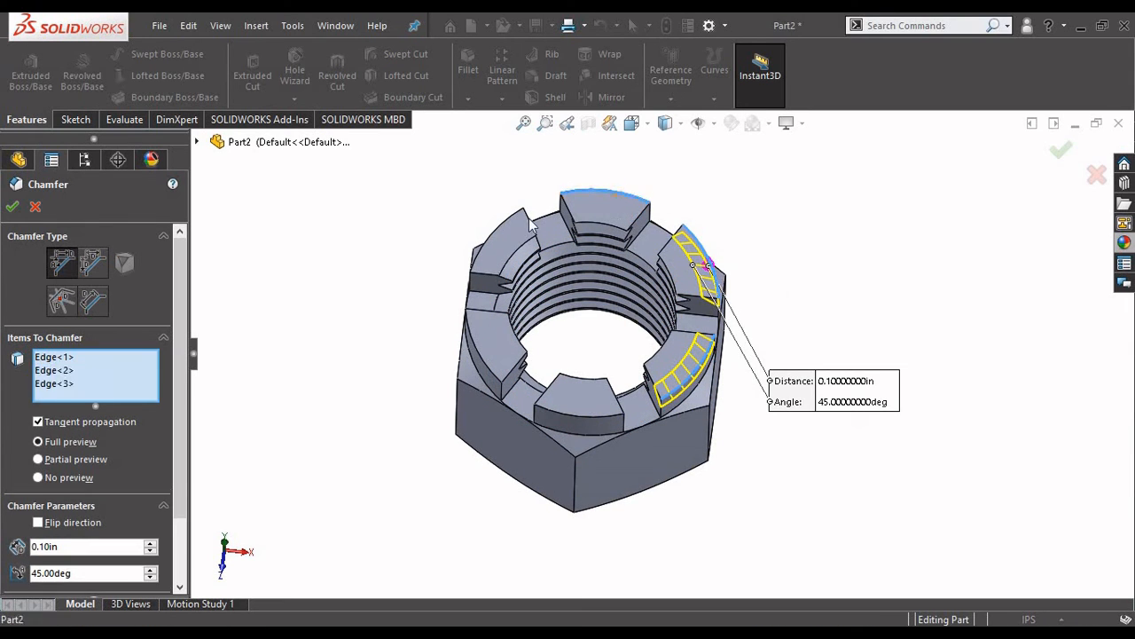
{"action": "left_click", "coordinate": [497, 226]}
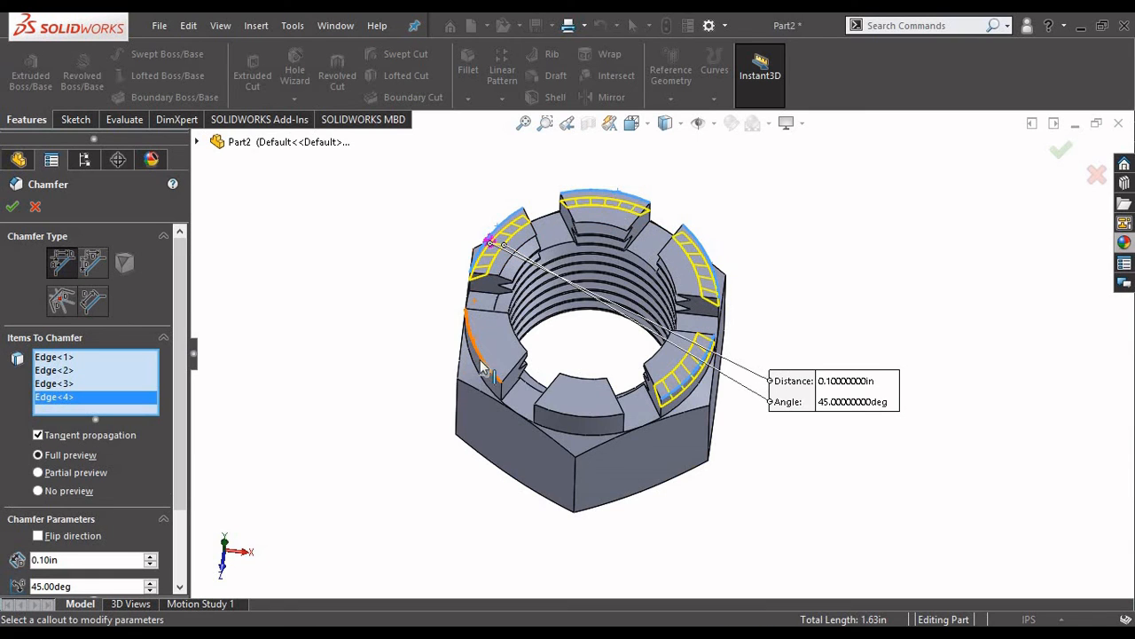
{"action": "left_click", "coordinate": [482, 365]}
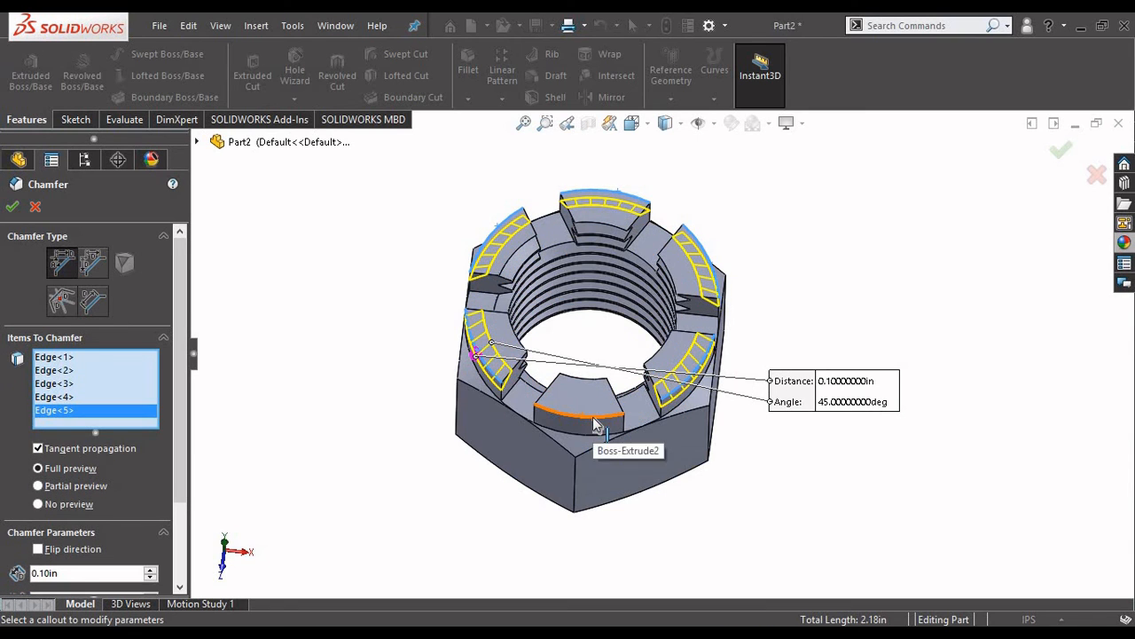
{"action": "left_click", "coordinate": [596, 417]}
Step: Set the chamfer distance to 0.05 in and apply the chamfer to the six selected edges
{"action": "scroll", "coordinate": [162, 454], "scroll_direction": "down", "scroll_amount": 3}
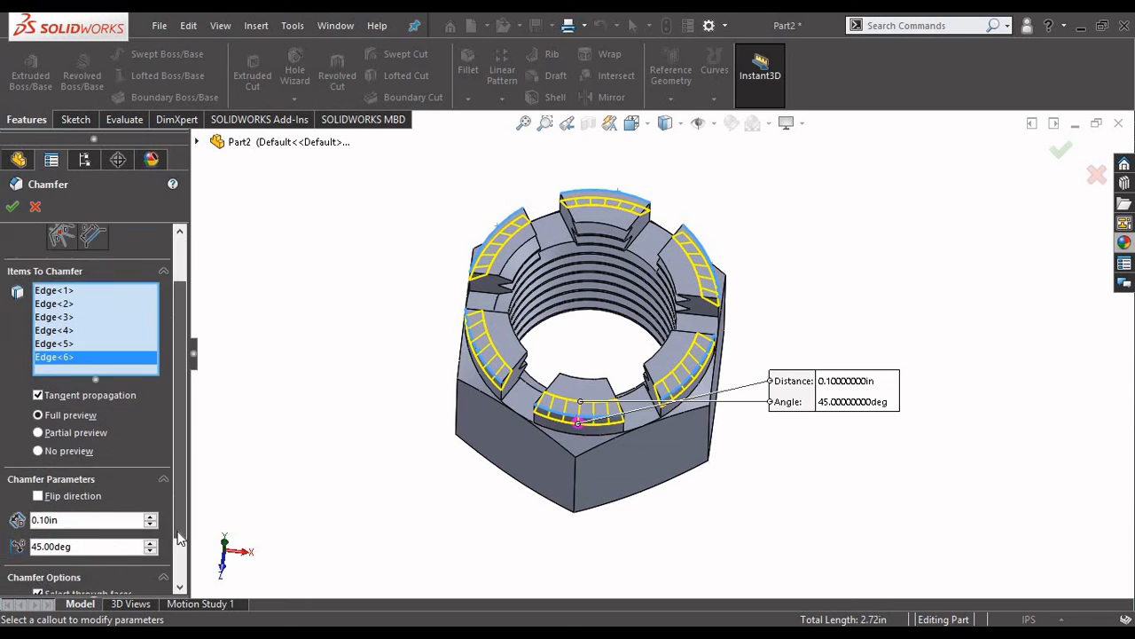
{"action": "left_click", "coordinate": [104, 465]}
{"action": "type", "text": "0.05"}
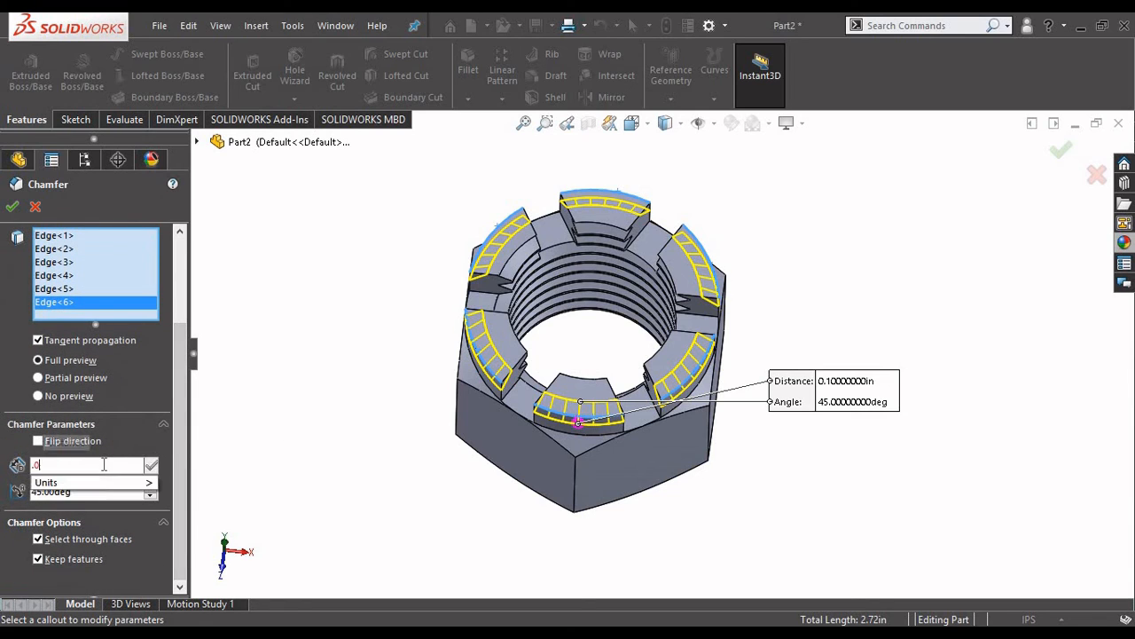
{"action": "key", "text": "Return"}
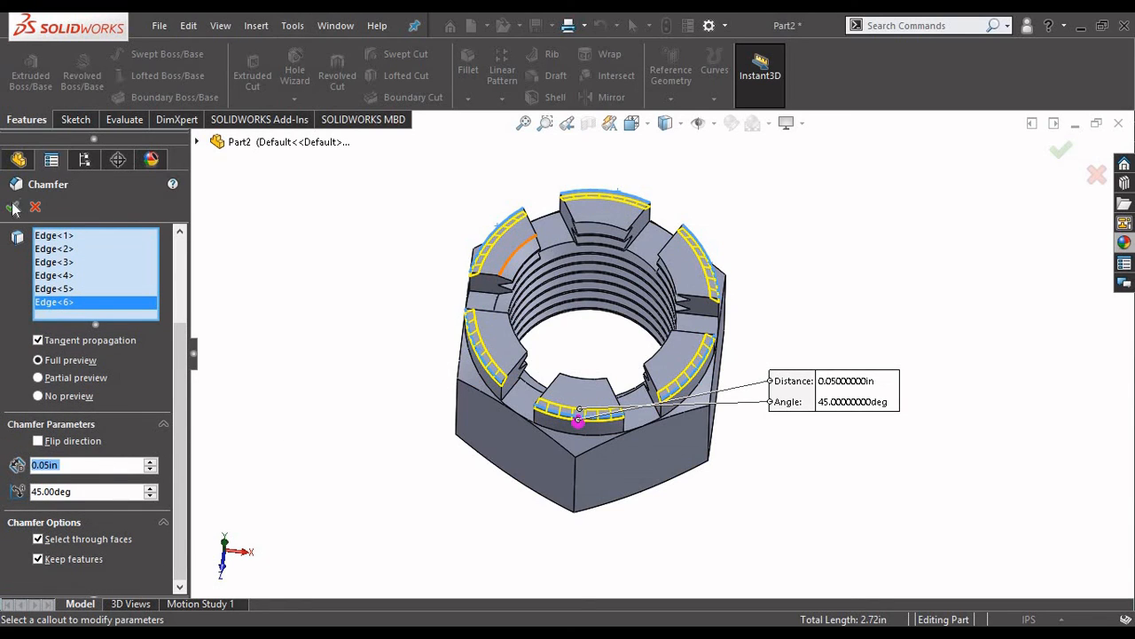
{"action": "left_click", "coordinate": [13, 208]}
Step: Assign Chrome Stainless Steel from the Steel category as the nut's material
{"action": "middle_click_drag", "start_coordinate": [805, 278], "coordinate": [807, 426]}
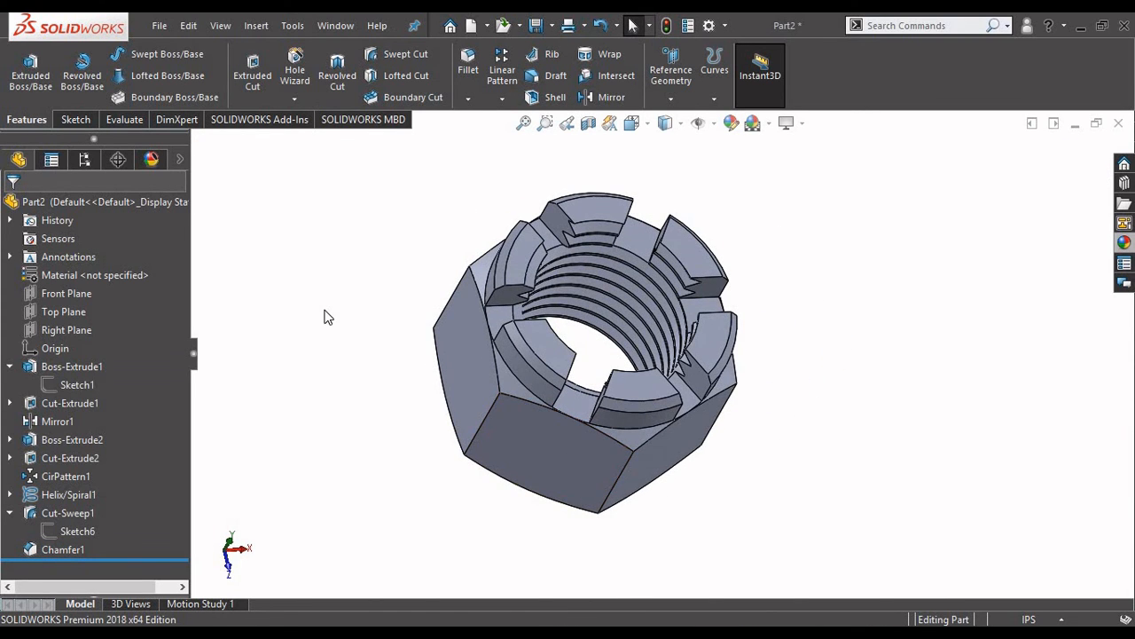
{"action": "right_click", "coordinate": [64, 275]}
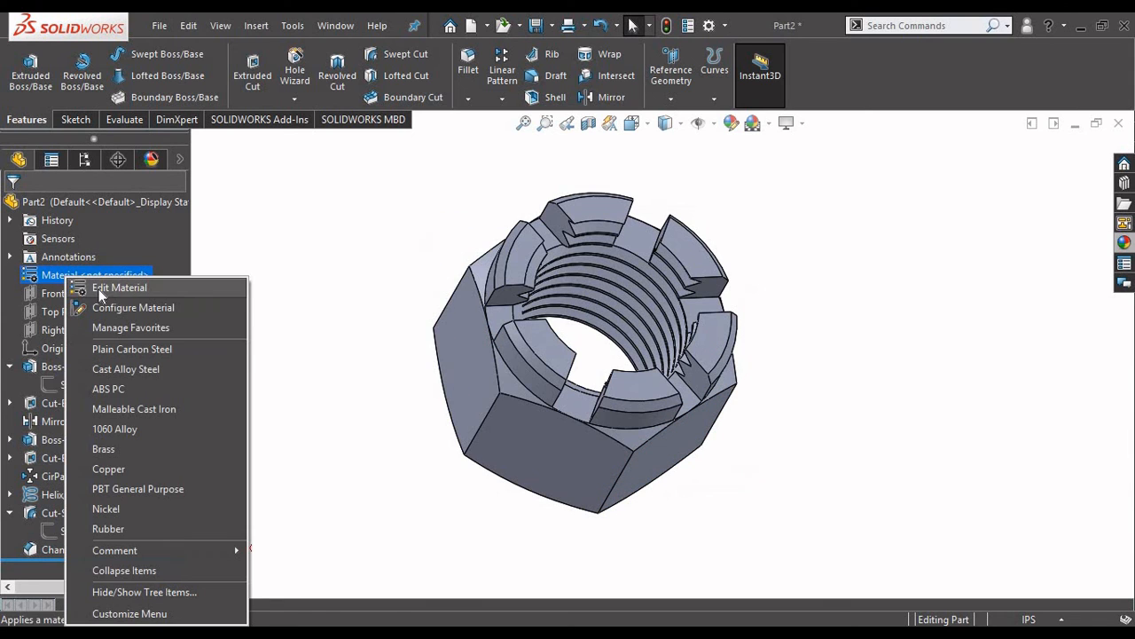
{"action": "left_click", "coordinate": [107, 293]}
{"action": "left_click_drag", "start_coordinate": [483, 285], "coordinate": [484, 404]}
{"action": "left_click", "coordinate": [401, 383]}
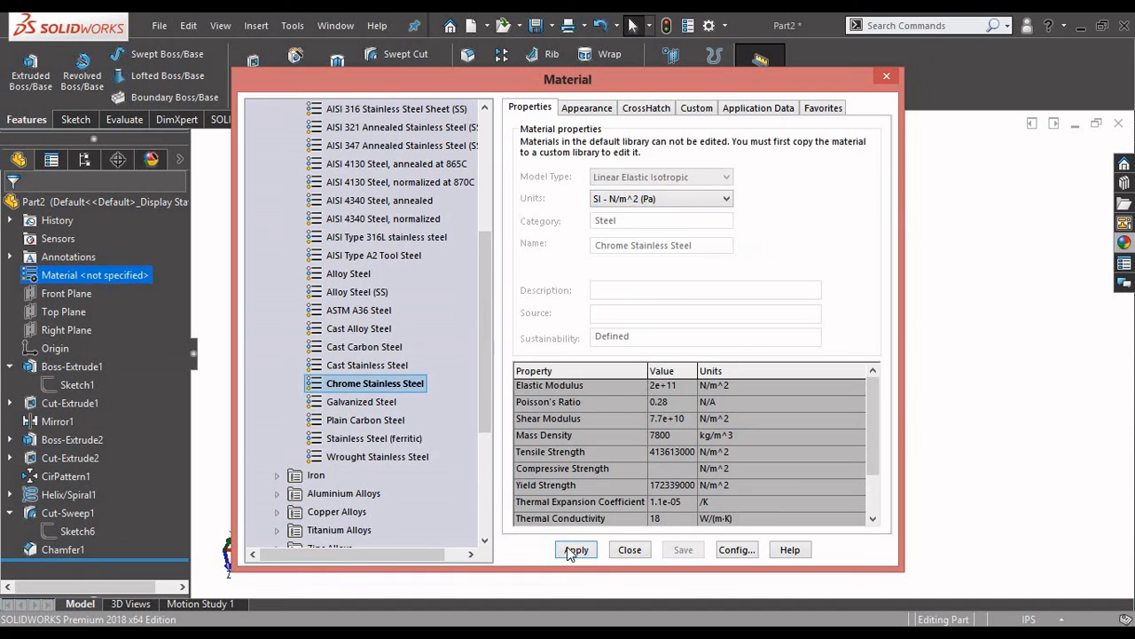
{"action": "left_click", "coordinate": [575, 549]}
Step: Inspect the finished nut from several angles and set it to the isometric view
{"action": "scroll", "coordinate": [785, 418], "scroll_direction": "down", "scroll_amount": 1}
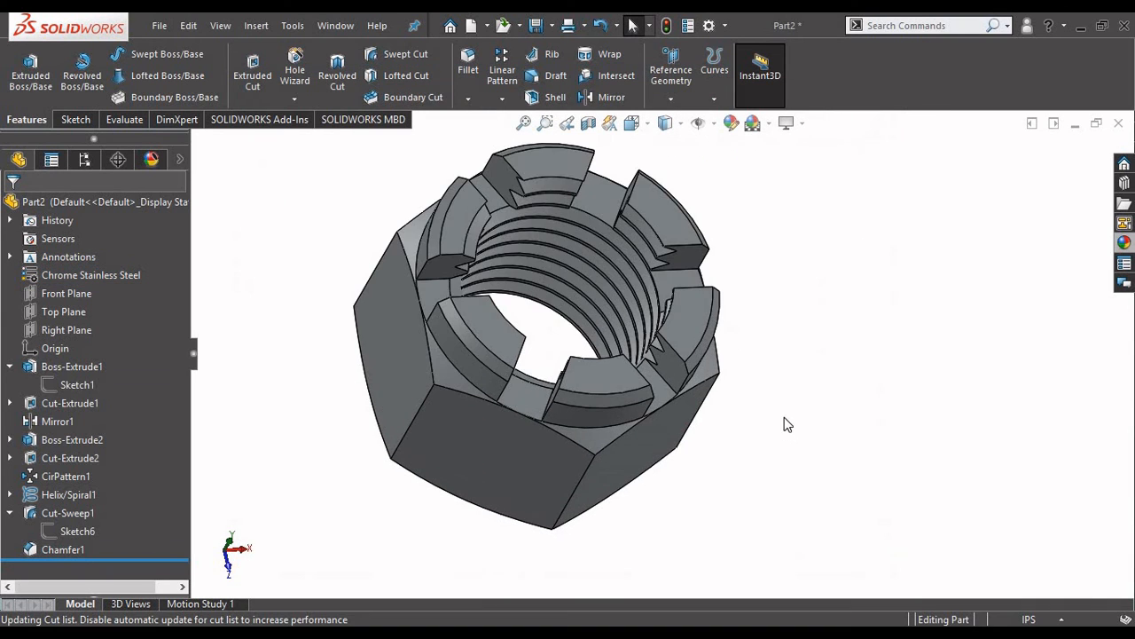
{"action": "middle_click_drag", "start_coordinate": [784, 417], "coordinate": [725, 472]}
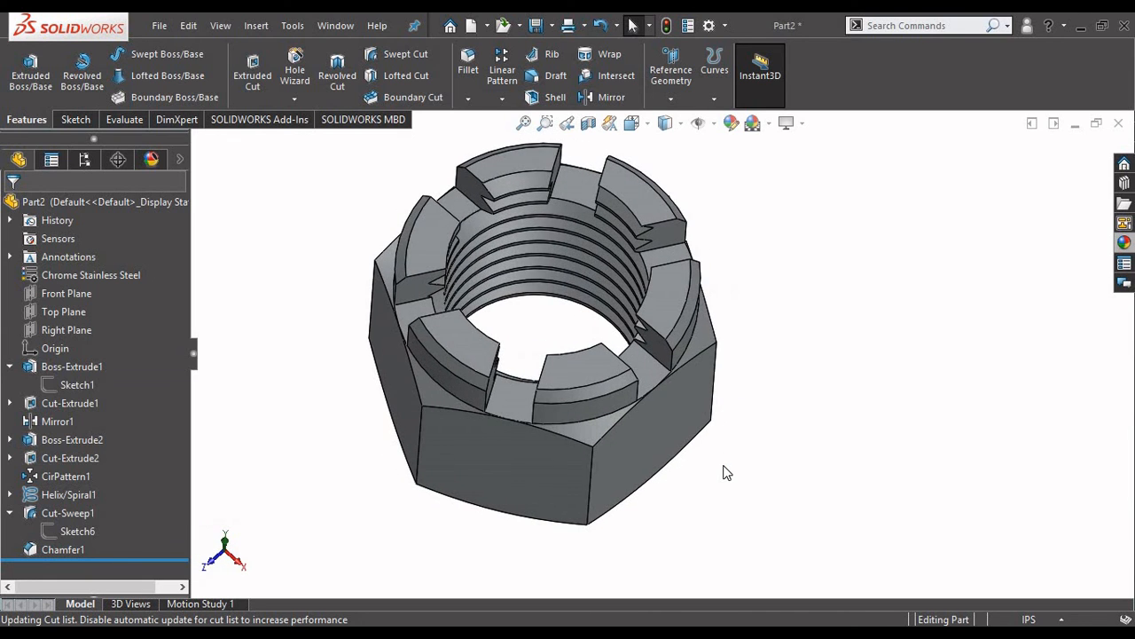
{"action": "key", "text": "ctrl+7"}
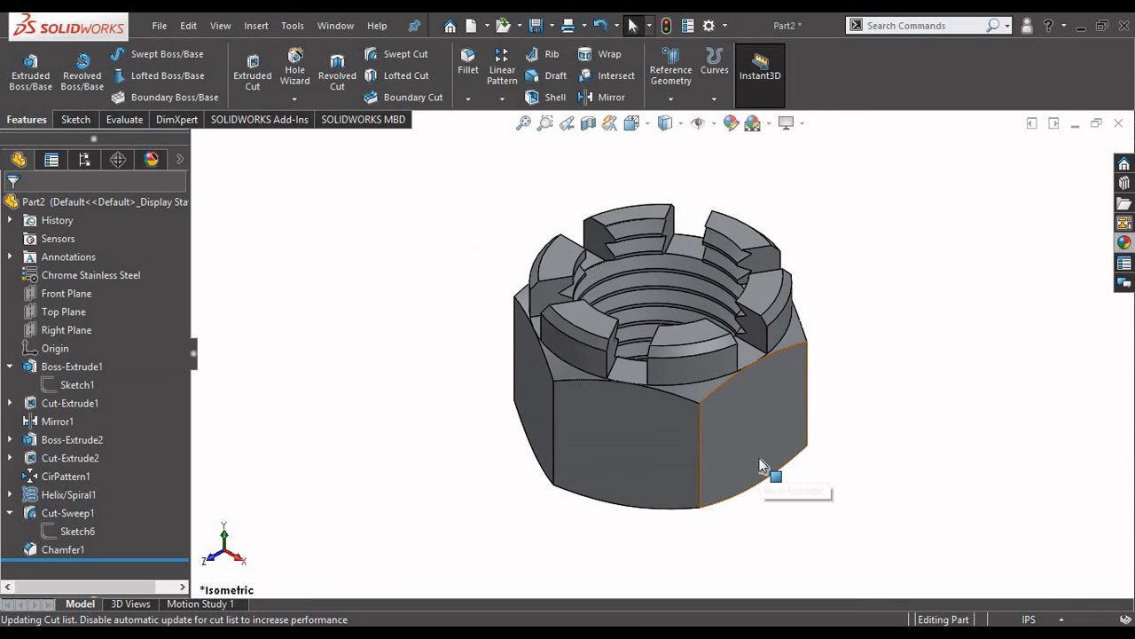